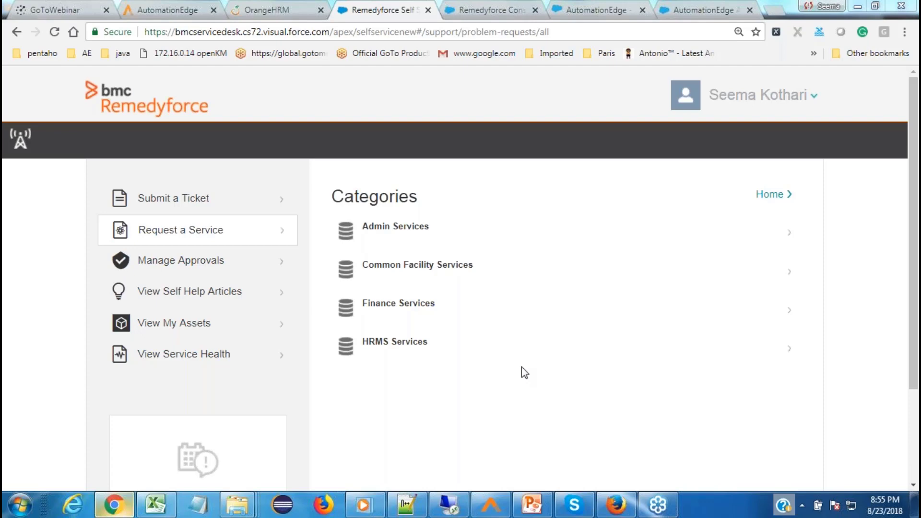
# Step: Browse the HRMS Services and Finance Services request lists, then bring up the supplier-creation demo video
pyautogui.click(381, 344)
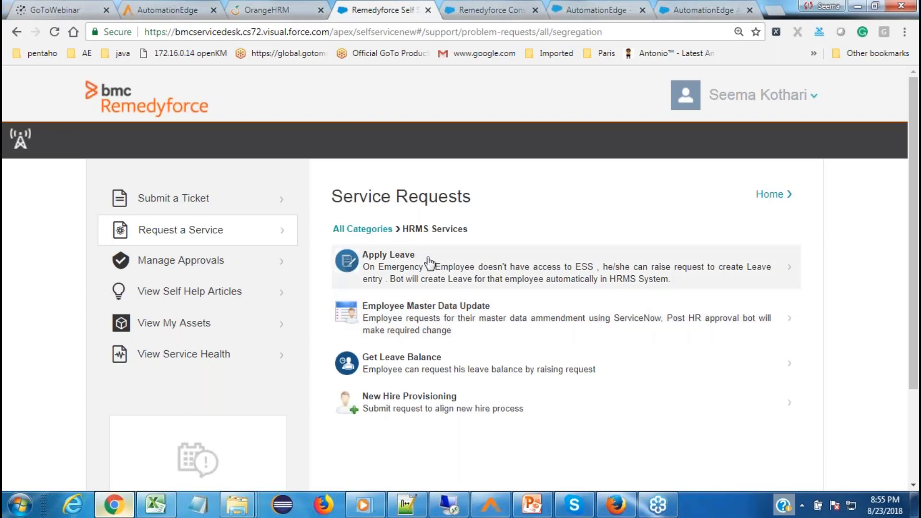
pyautogui.click(352, 231)
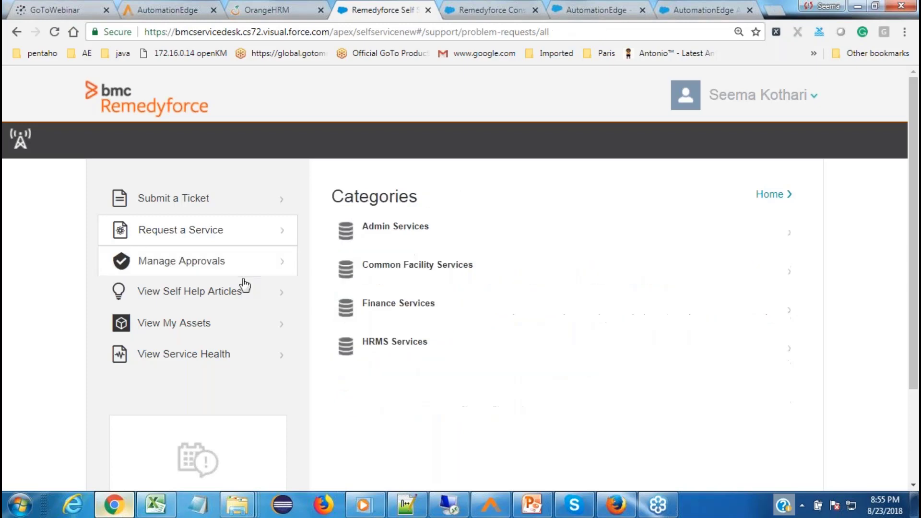
pyautogui.click(399, 303)
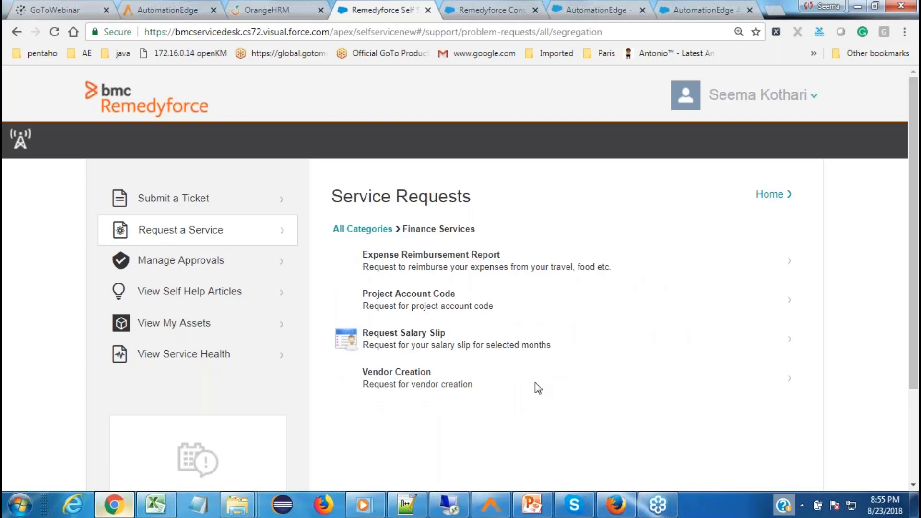
pyautogui.hotkey('alt', 'Tab')
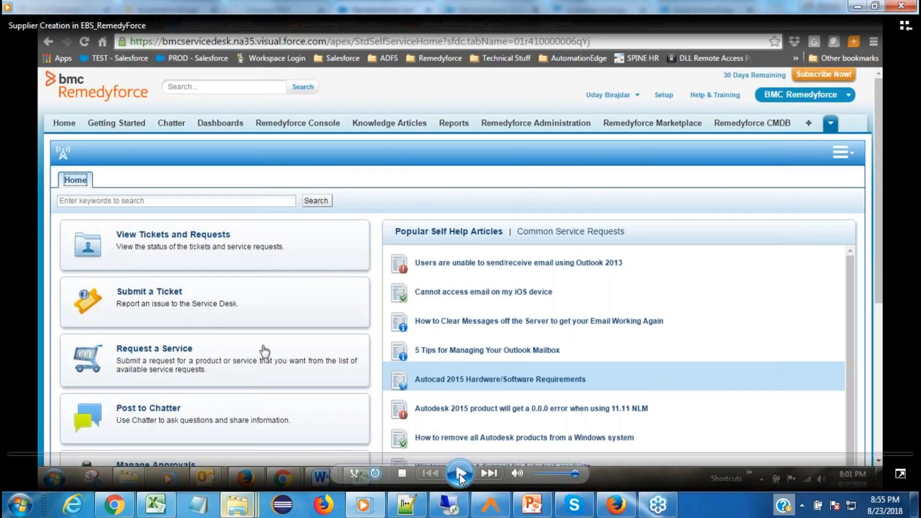
# Step: Play the supplier-creation demo and skip ahead to the completed Nokia supplier form at 01:05
pyautogui.click(460, 474)
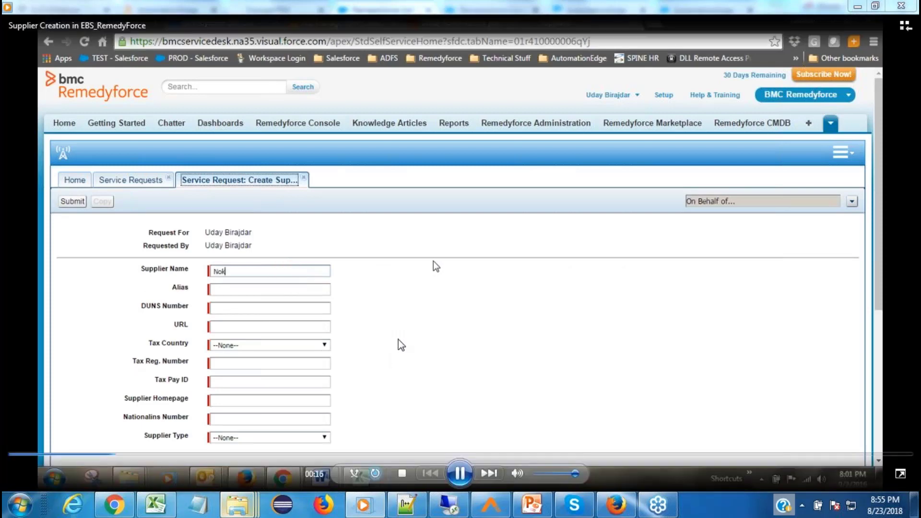
pyautogui.click(163, 455)
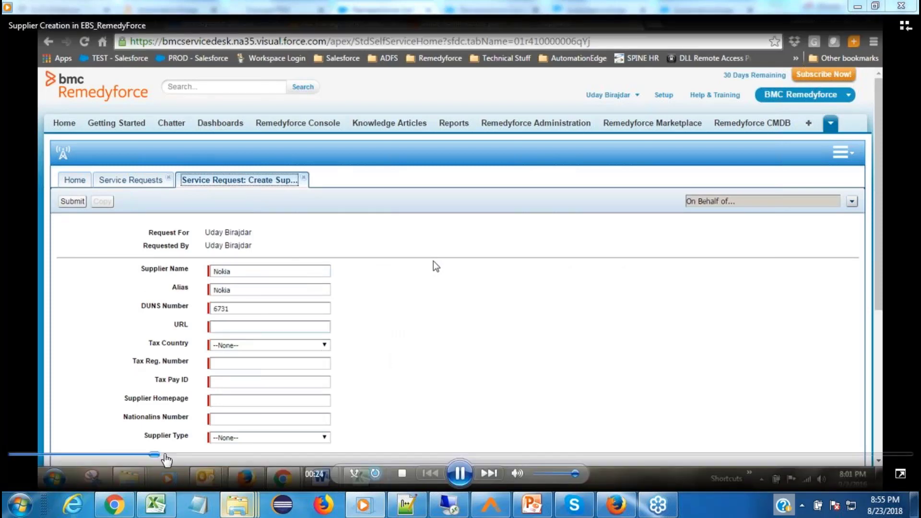
pyautogui.click(182, 455)
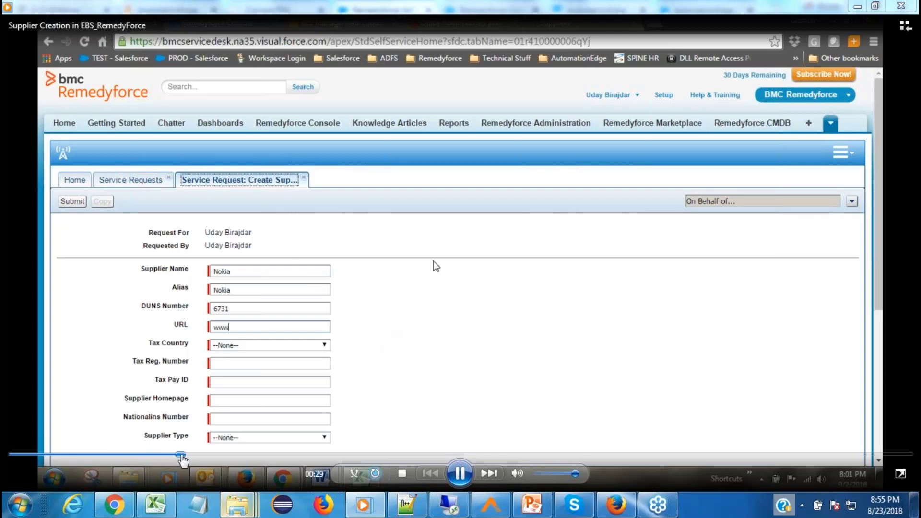
pyautogui.click(219, 455)
pyautogui.click(279, 455)
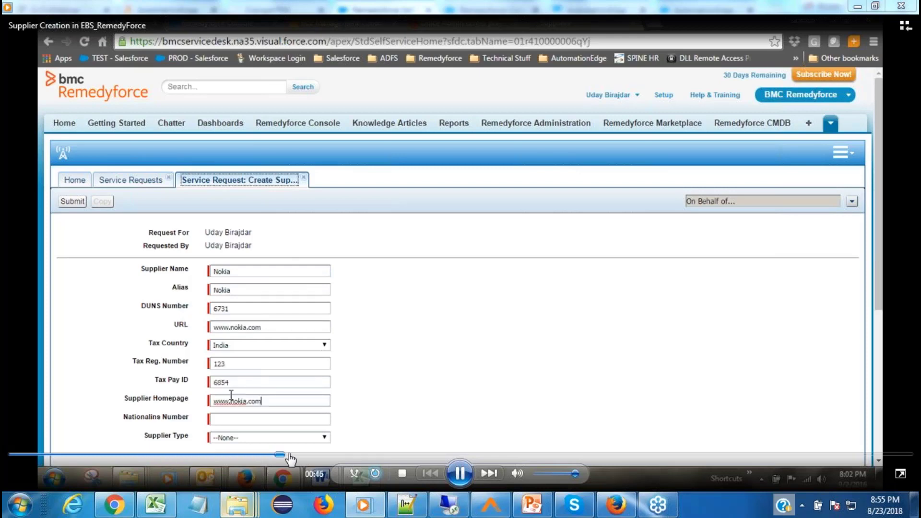
pyautogui.click(300, 454)
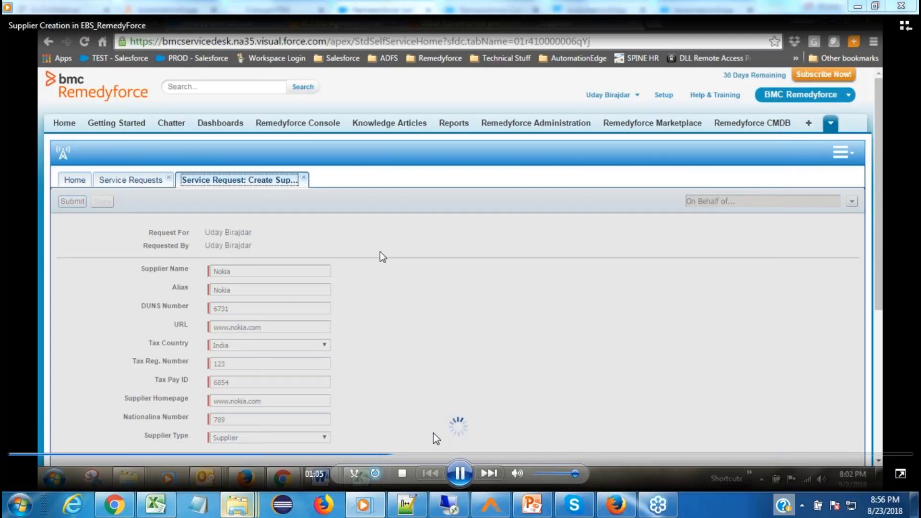
# Step: Skim the demo through the service request console, then bring up the Update Employee Master Data slides
pyautogui.click(441, 455)
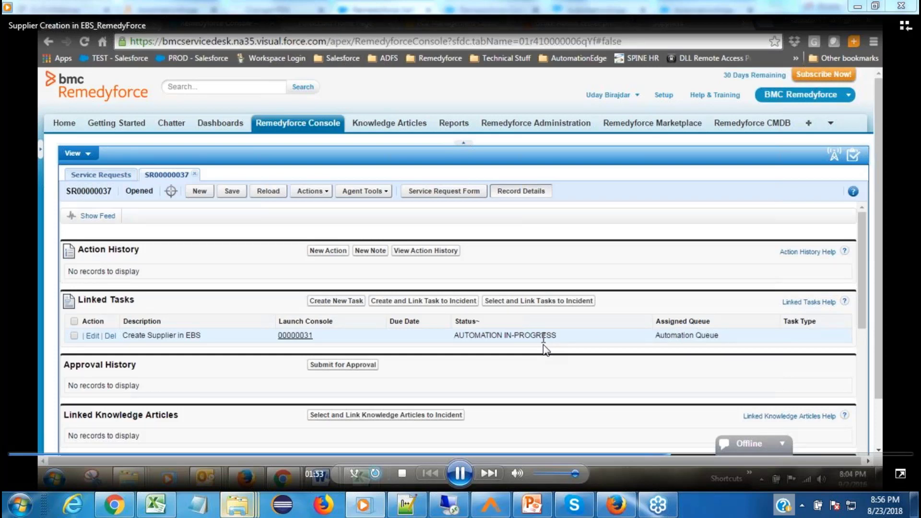
pyautogui.click(774, 453)
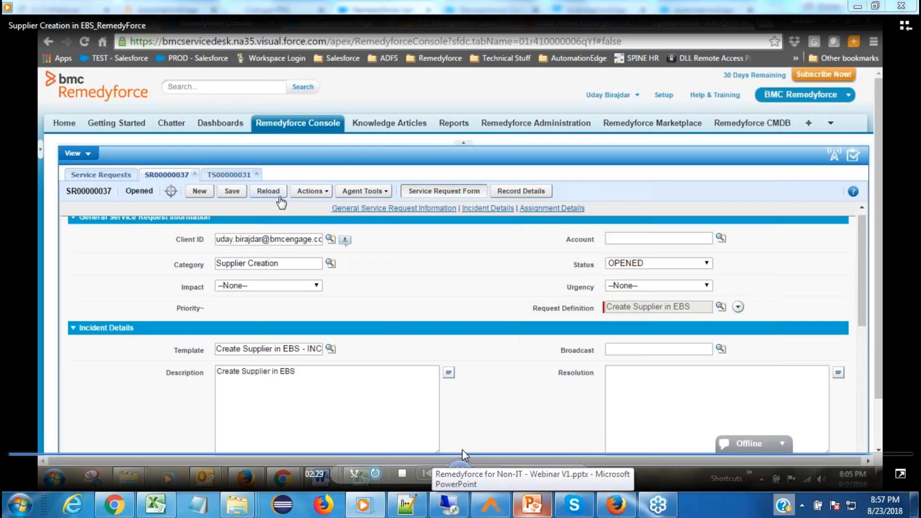
pyautogui.click(462, 450)
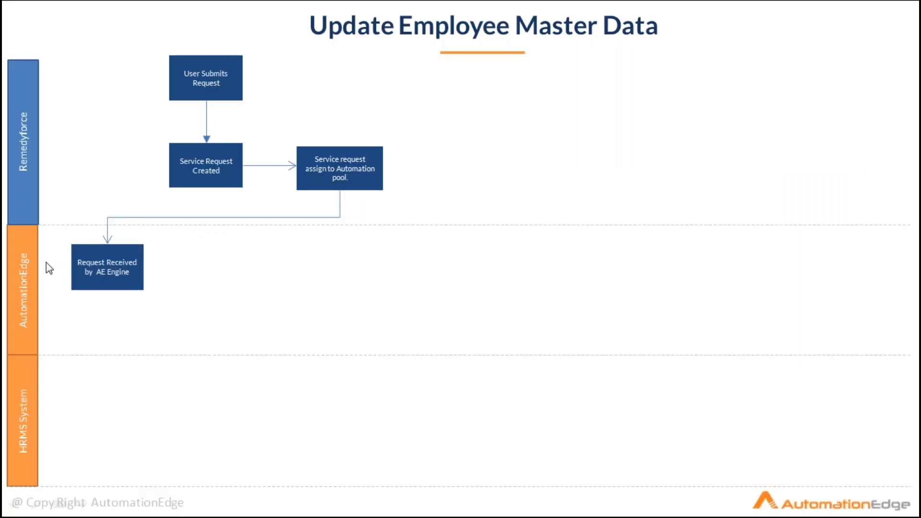
# Step: Reveal every step of the Update Employee Master Data flowchart, end the show, and return to Remedyforce
pyautogui.click(191, 272)
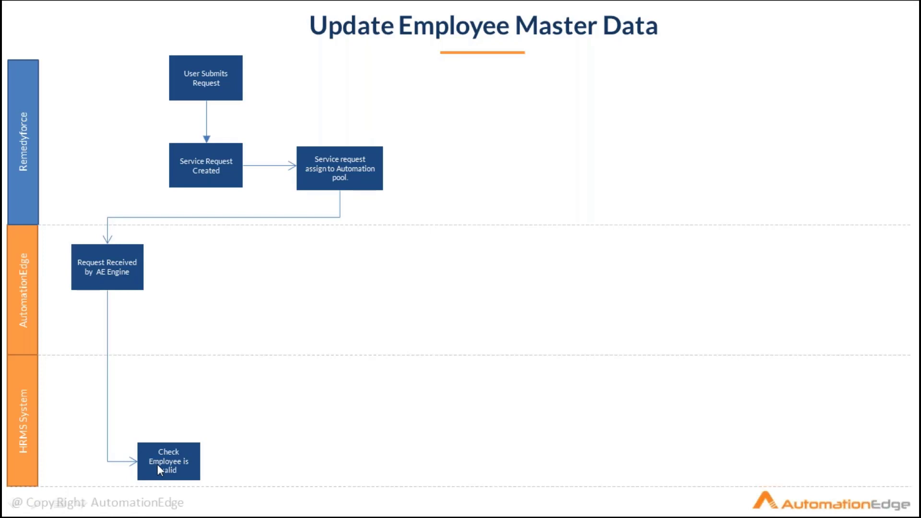
pyautogui.click(253, 387)
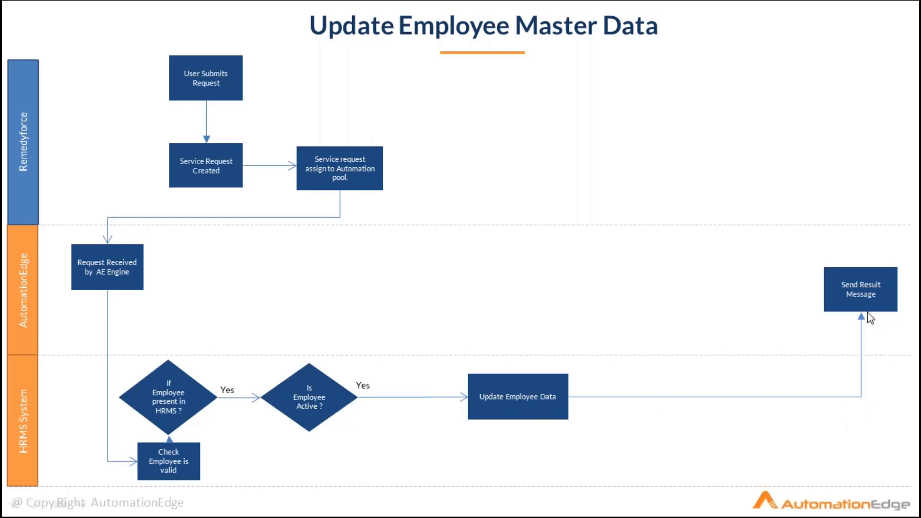
pyautogui.click(762, 277)
pyautogui.click(762, 277)
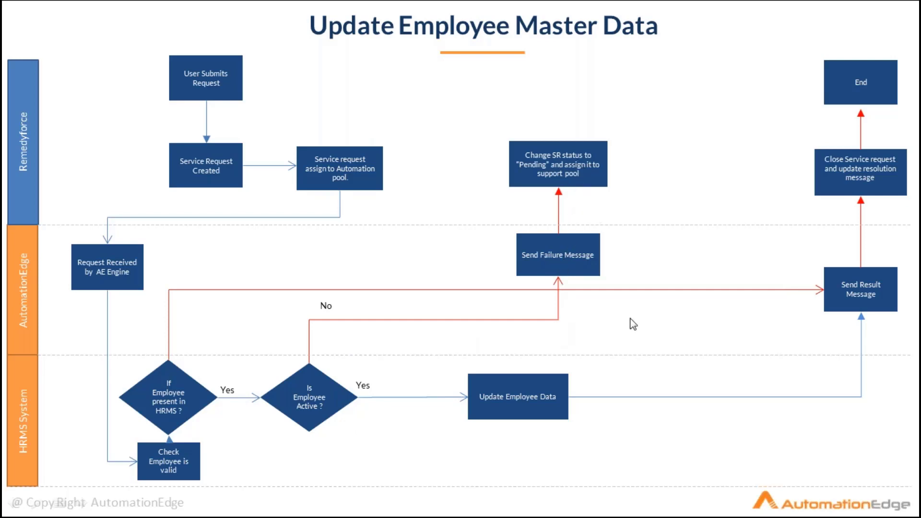
pyautogui.press('Escape')
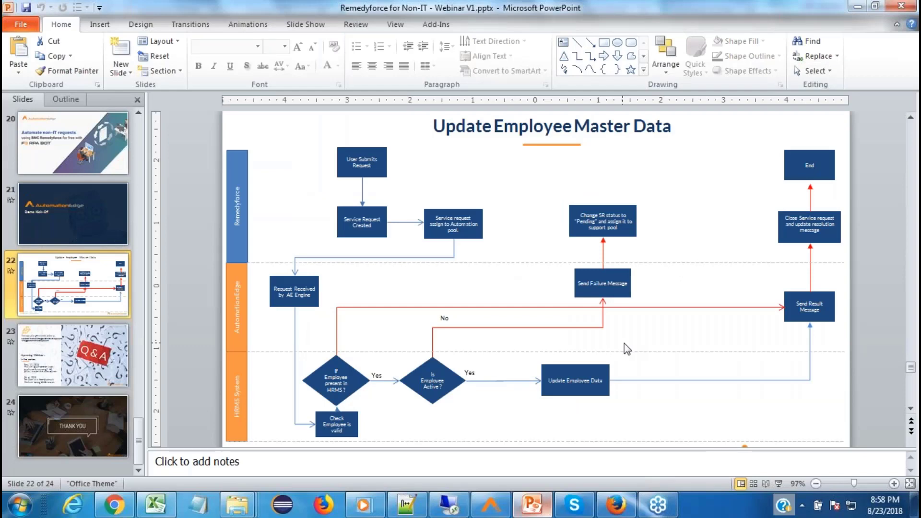
pyautogui.hotkey('alt', 'Tab')
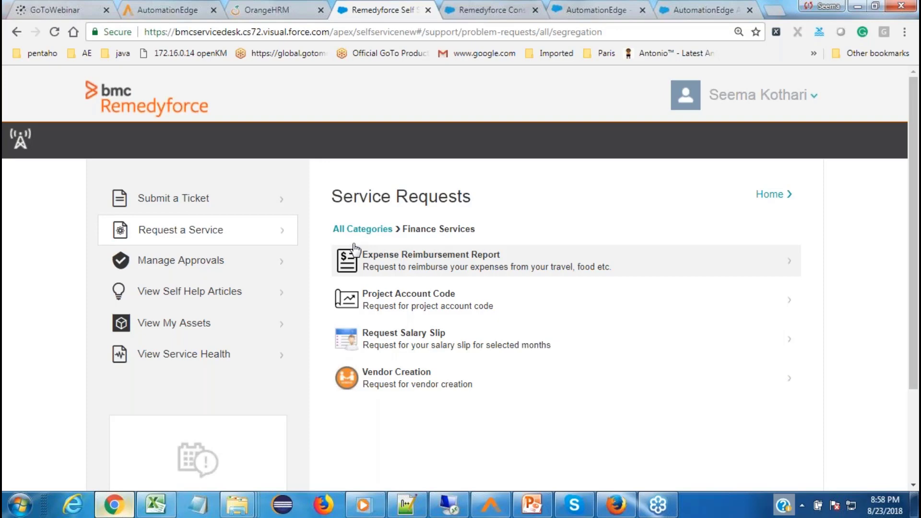
# Step: Open the HRMS Employee Master Data Update request form, then switch to OrangeHRM's PIM Employee List
pyautogui.click(355, 248)
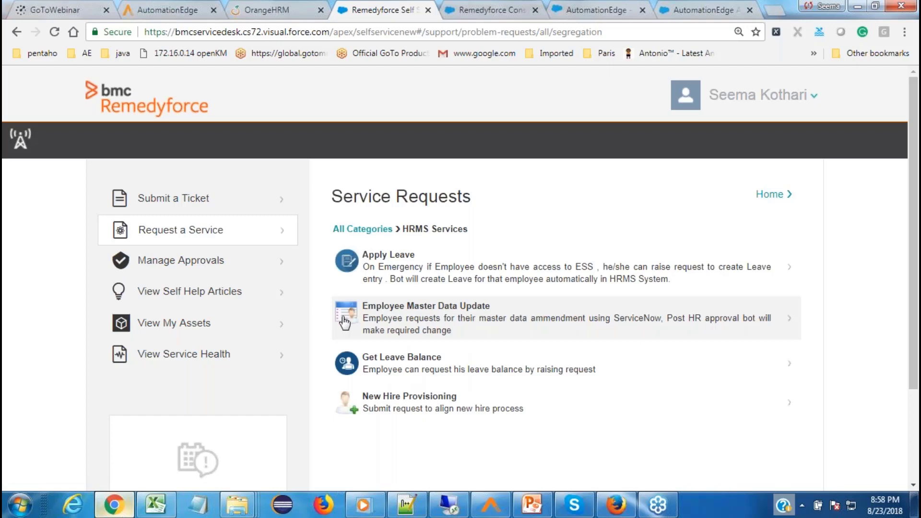
pyautogui.click(344, 323)
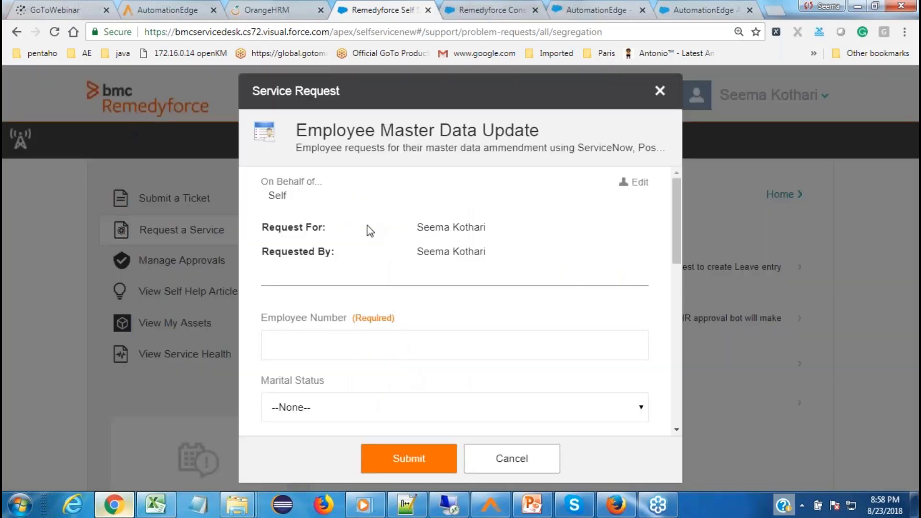
pyautogui.click(263, 5)
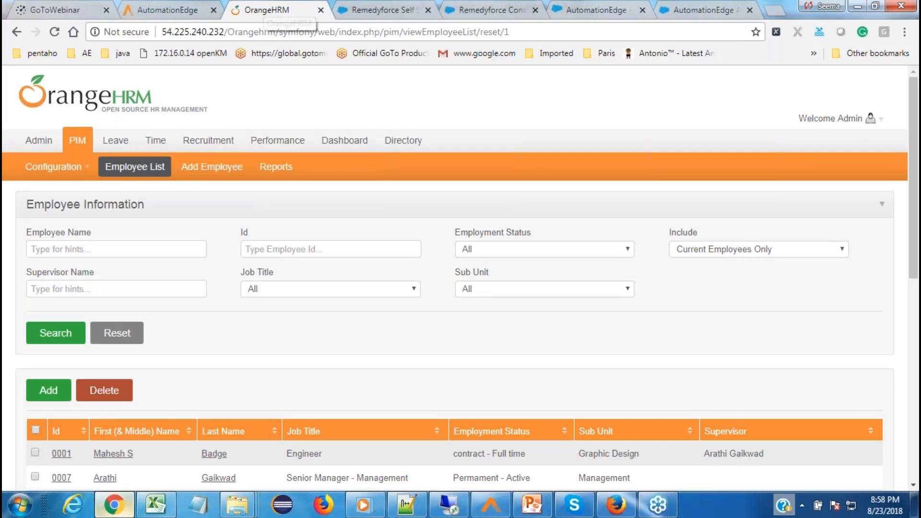
# Step: Confirm the employee's OrangeHRM Immigration page has no passport records, then return to the Remedyforce form
pyautogui.scroll(-8, 461, 413)
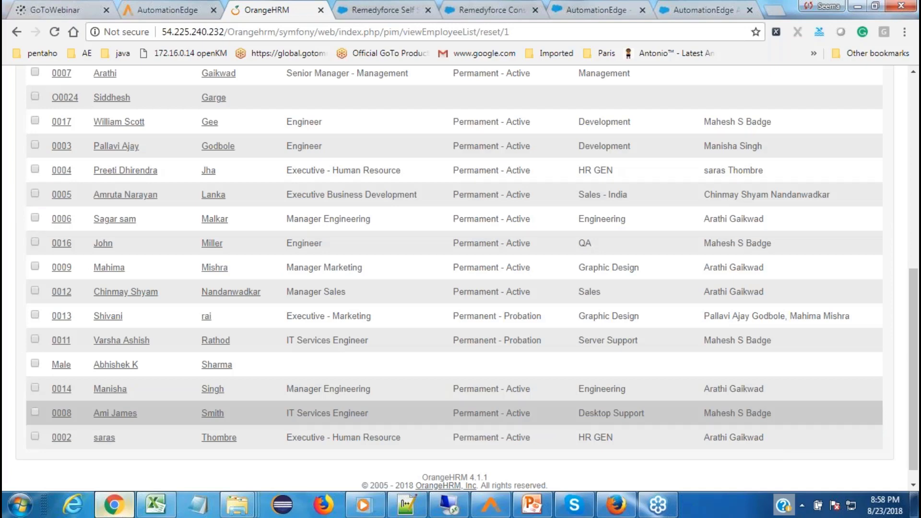
pyautogui.click(572, 413)
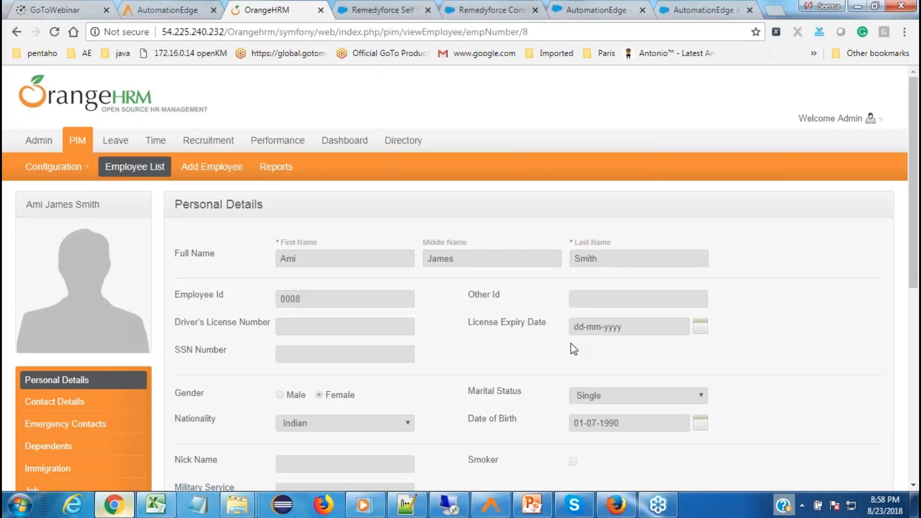
pyautogui.scroll(-4, 572, 349)
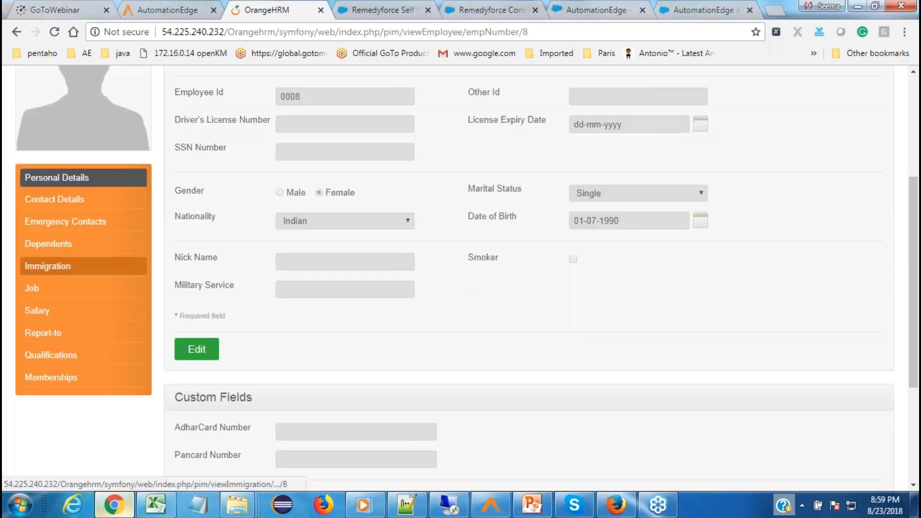
pyautogui.click(48, 265)
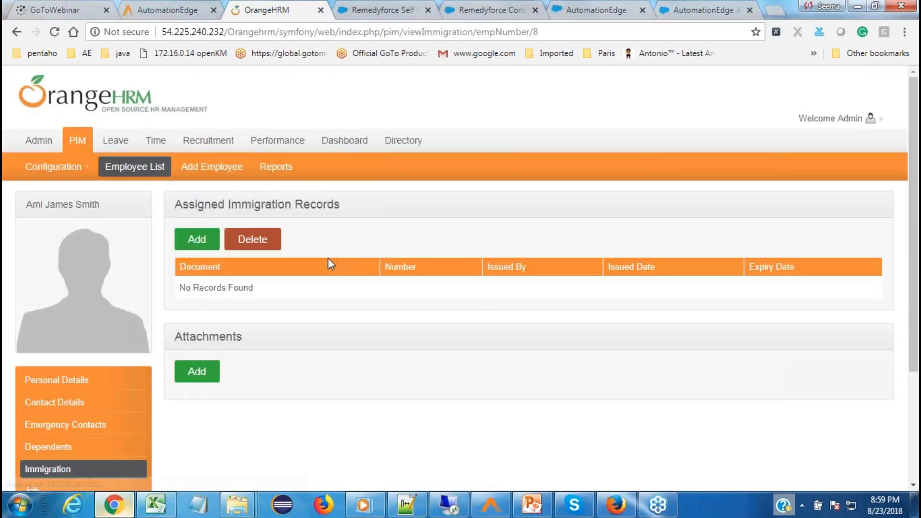
pyautogui.hotkey('ctrl', 'Tab')
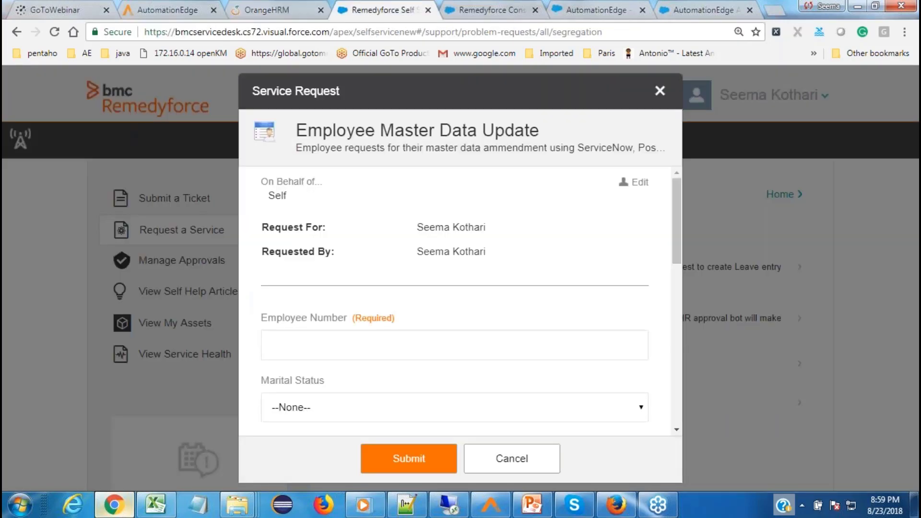
# Step: Enter employee number 0008 and set marital status to Married
pyautogui.write('0008')
pyautogui.click(371, 401)
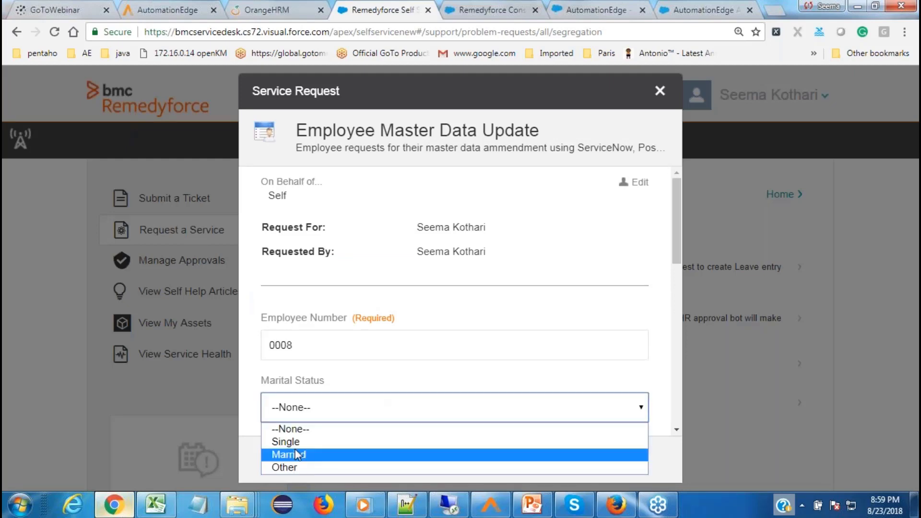
pyautogui.click(297, 455)
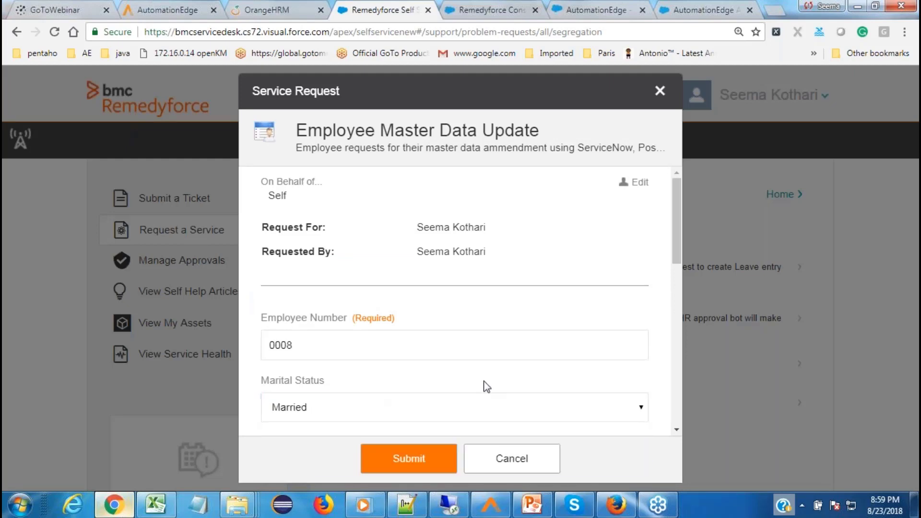
pyautogui.scroll(-1, 486, 385)
pyautogui.scroll(-3, 486, 386)
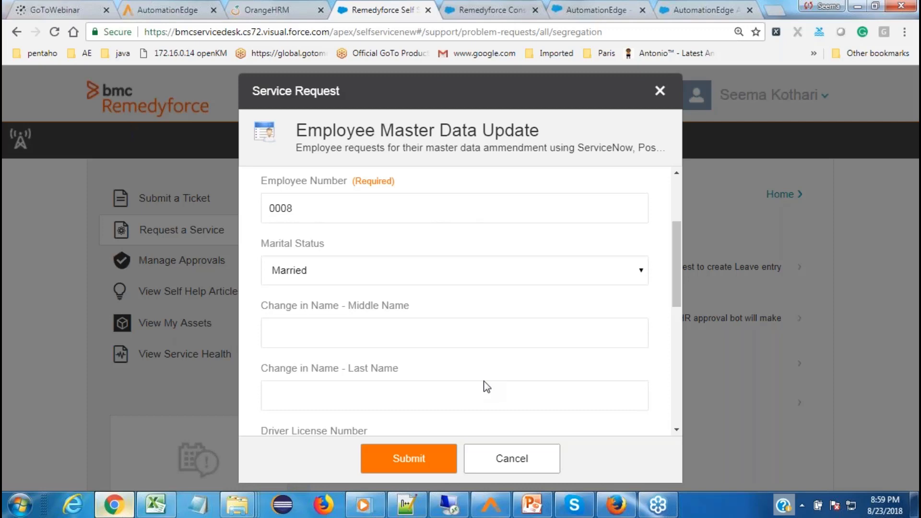
pyautogui.scroll(-3, 487, 387)
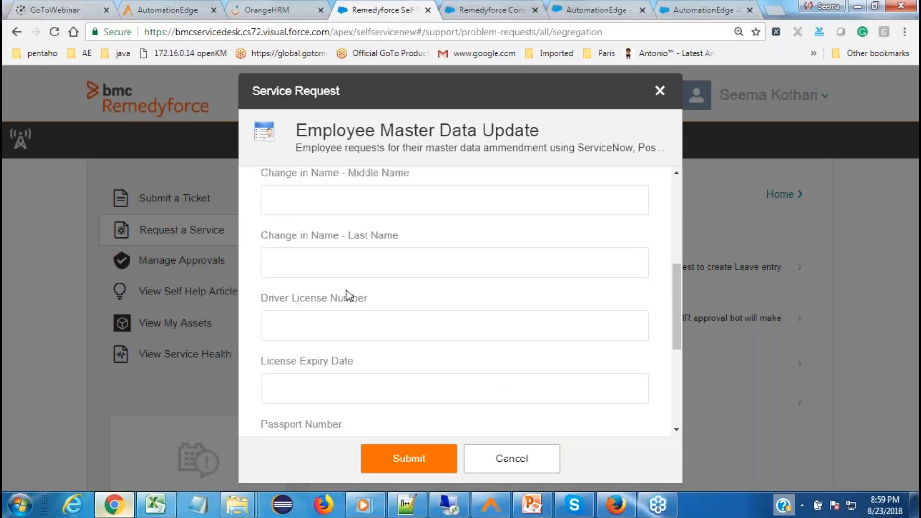
# Step: Enter the new driver licence number with licence expiry date 31/08/2019
pyautogui.click(333, 318)
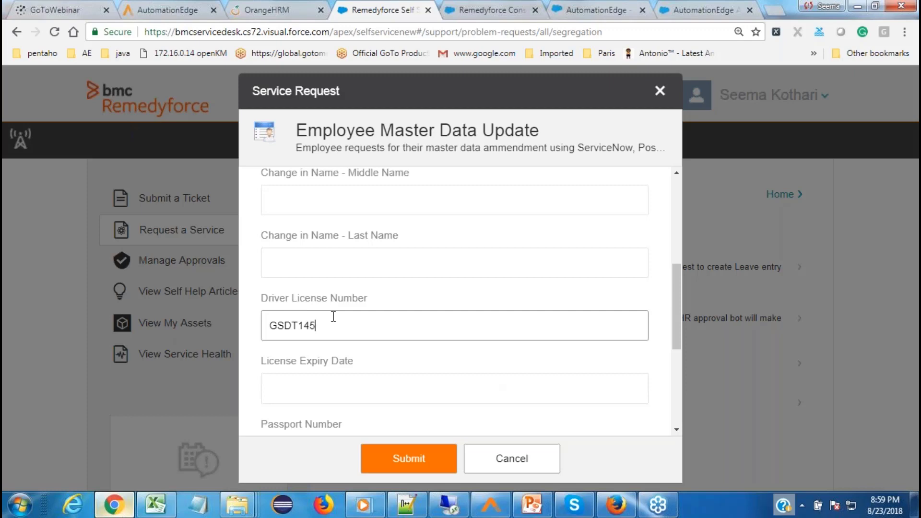
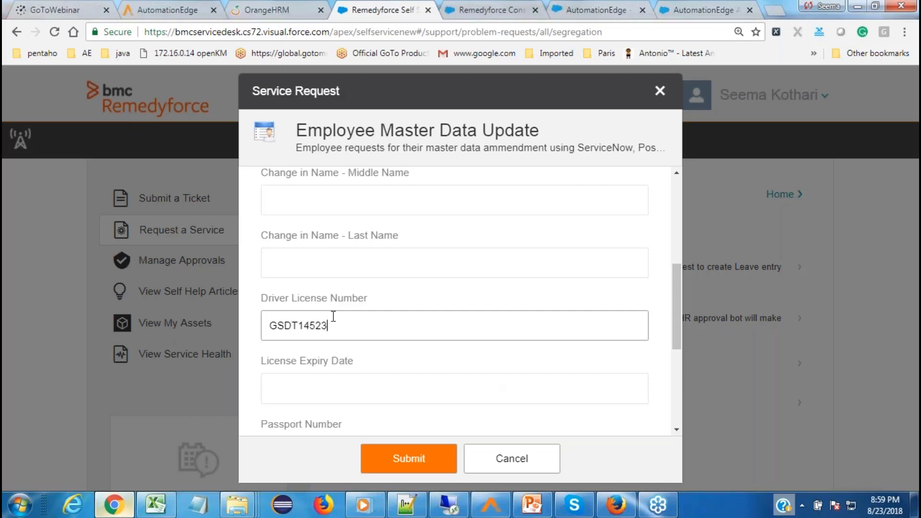
pyautogui.click(343, 391)
pyautogui.write('31/08/201')
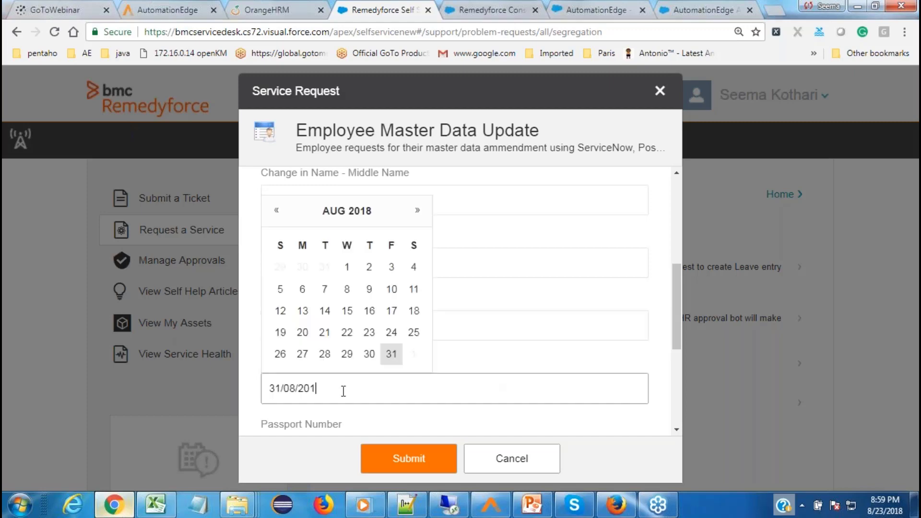
pyautogui.write('9')
pyautogui.click(680, 340)
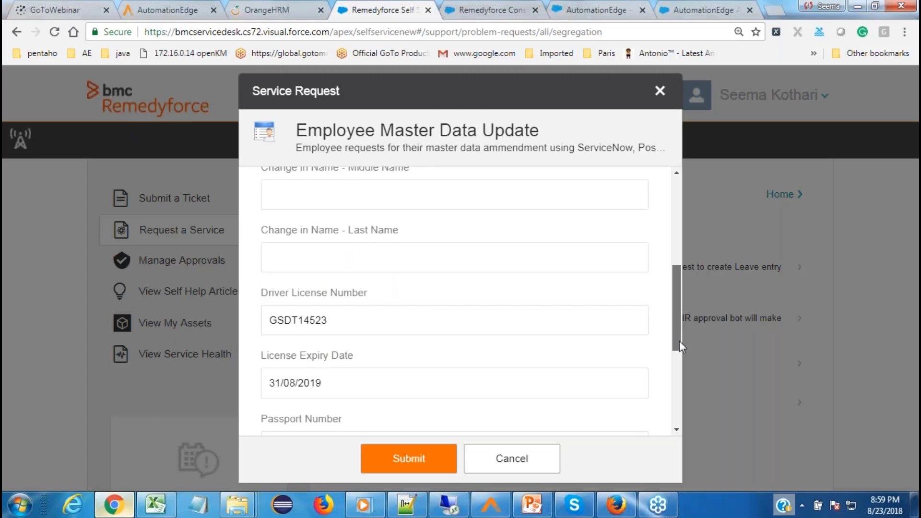
# Step: Enter the passport number, issue date 1 August 2018, and expiry 31 August with corrected year
pyautogui.scroll(-2, 443, 342)
pyautogui.click(443, 342)
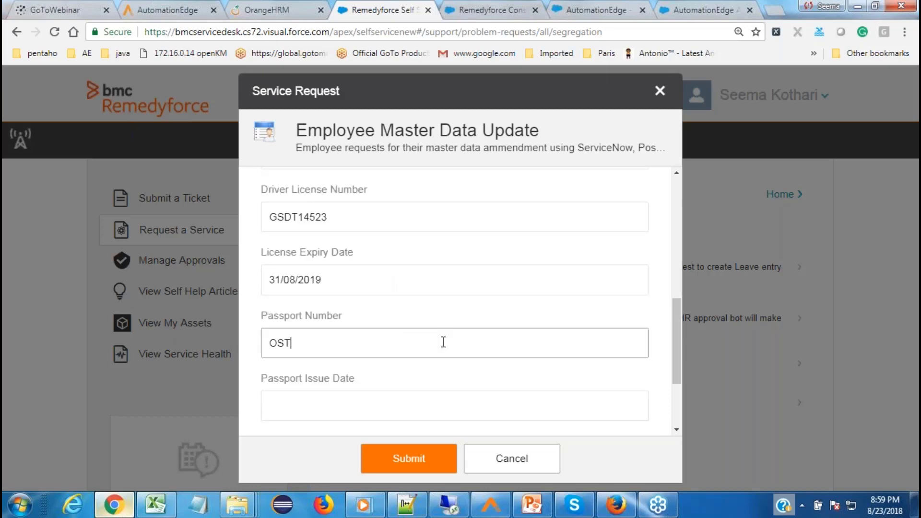
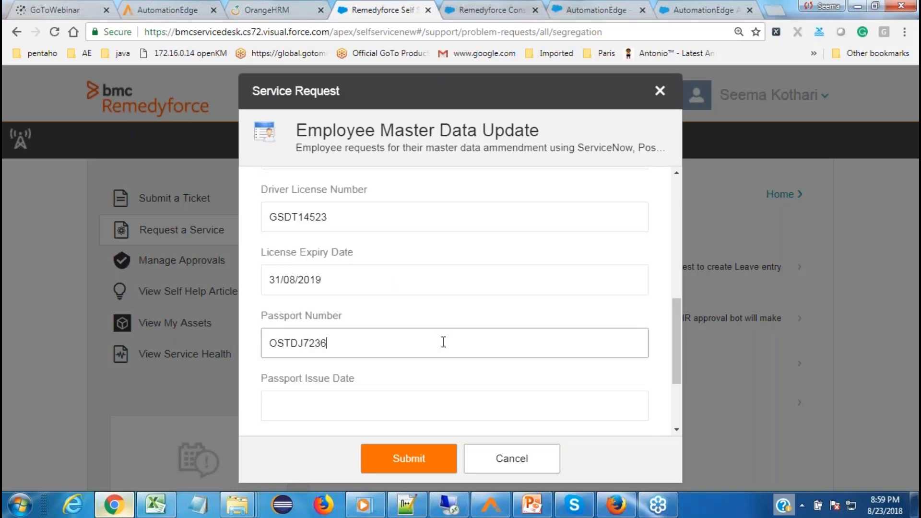
pyautogui.click(401, 416)
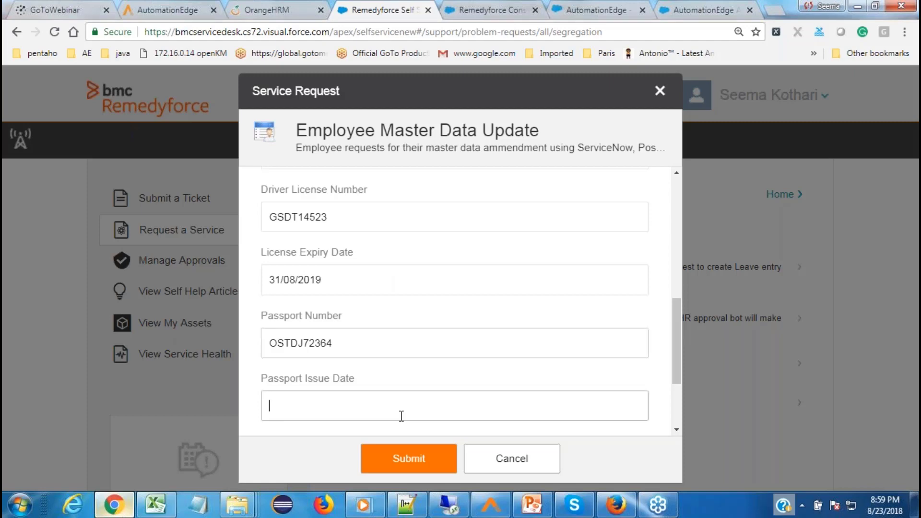
pyautogui.click(350, 283)
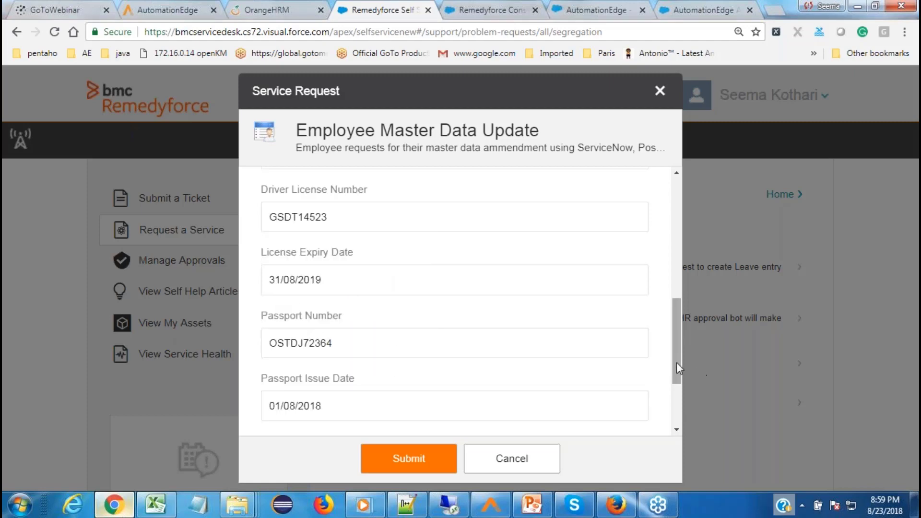
pyautogui.moveTo(676, 363); pyautogui.dragTo(672, 404)
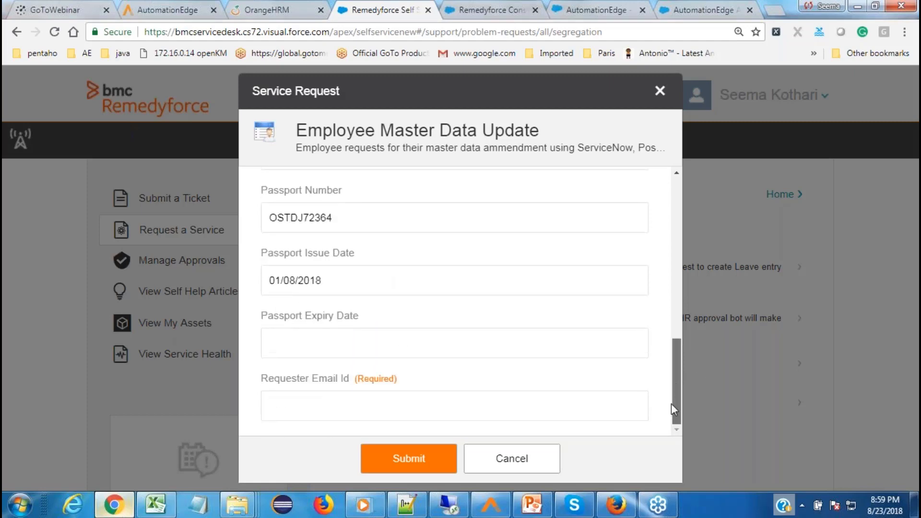
pyautogui.click(438, 344)
pyautogui.click(391, 309)
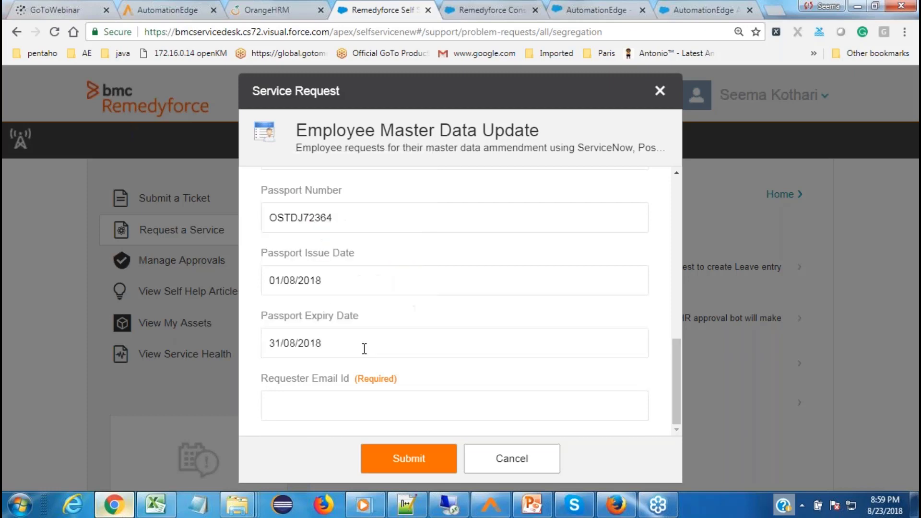
pyautogui.click(364, 349)
pyautogui.press('BackSpace')
pyautogui.press('BackSpace')
pyautogui.write('2')
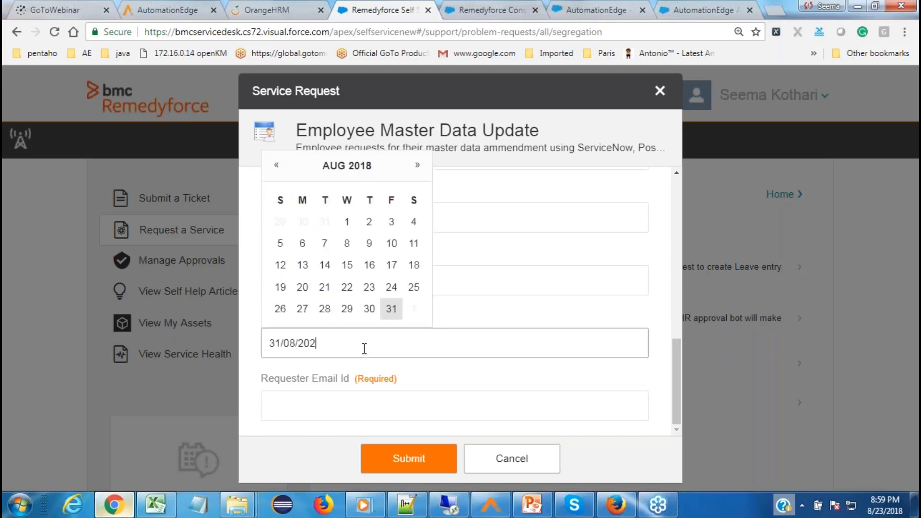
pyautogui.write('9')
# Step: Fill in the requester's e-mail address and submit the request
pyautogui.click(333, 412)
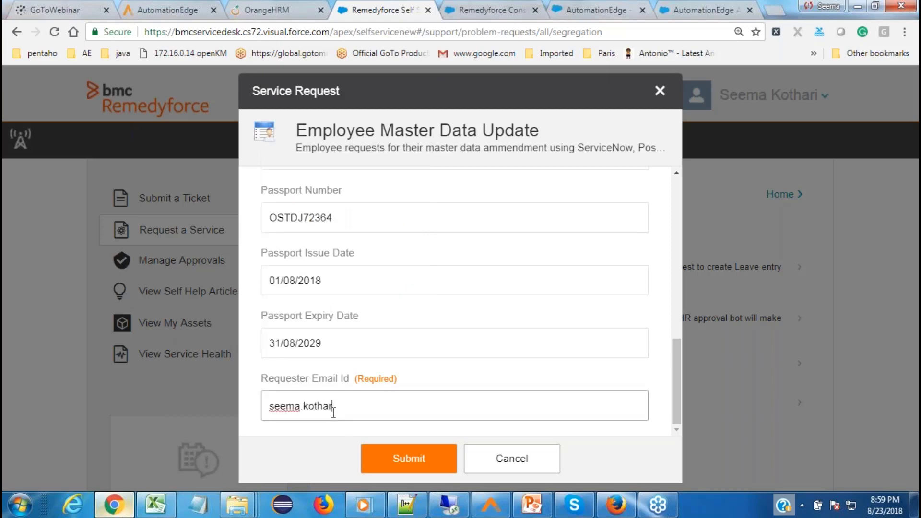
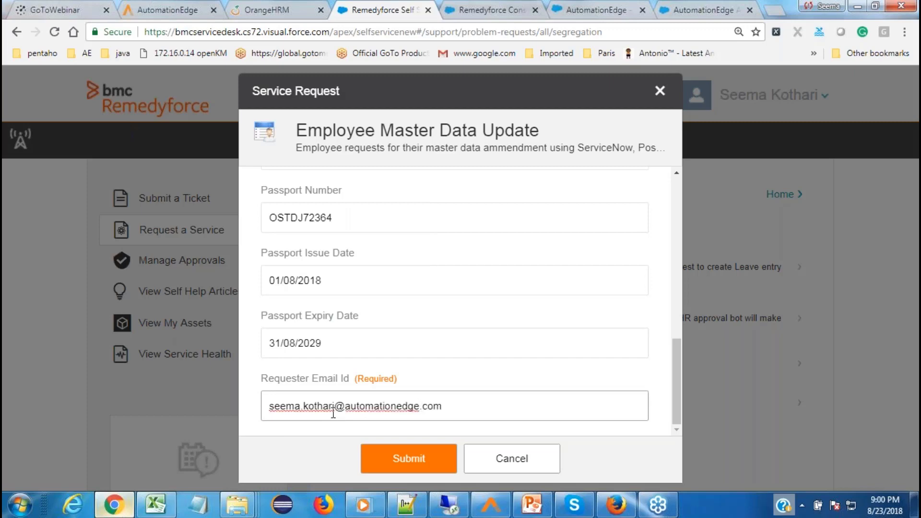
pyautogui.click(408, 473)
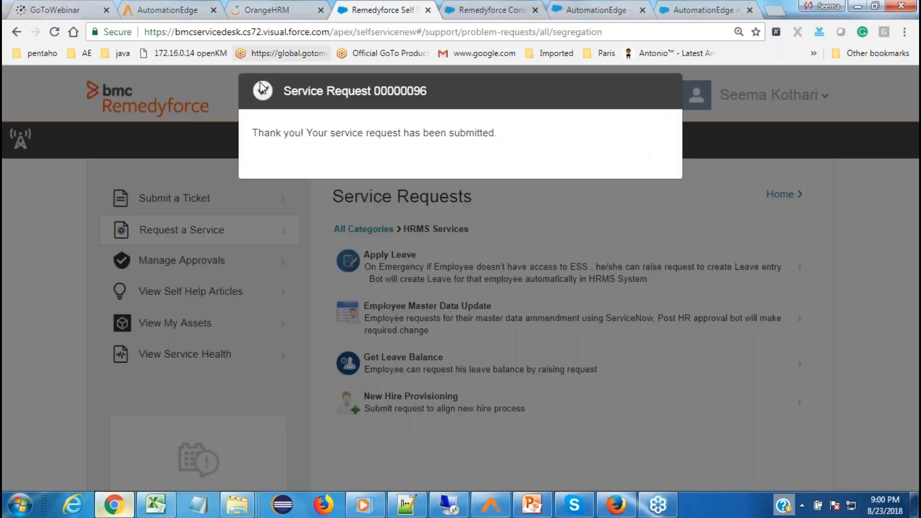
# Step: Open SR00000096 in the console and reload until linked task 00000083 shows AUTOMATION IN-PROGRESS
pyautogui.click(480, 10)
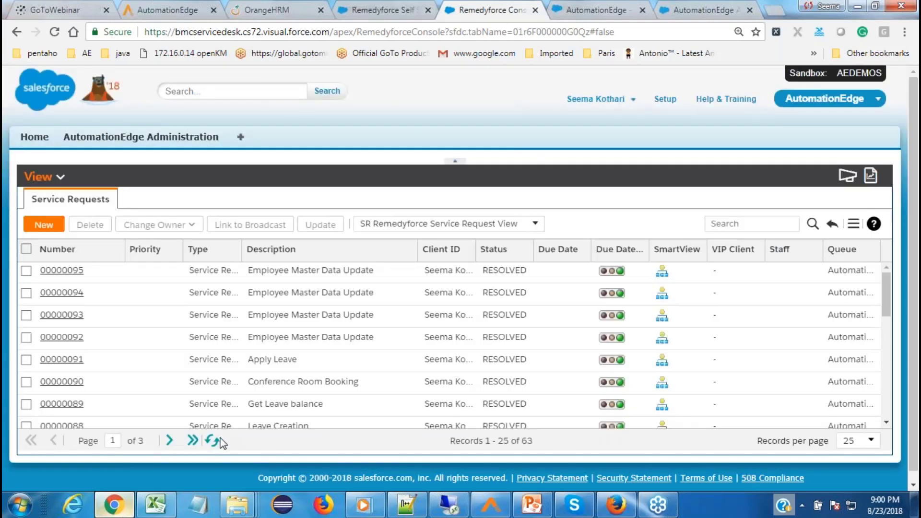
pyautogui.click(213, 440)
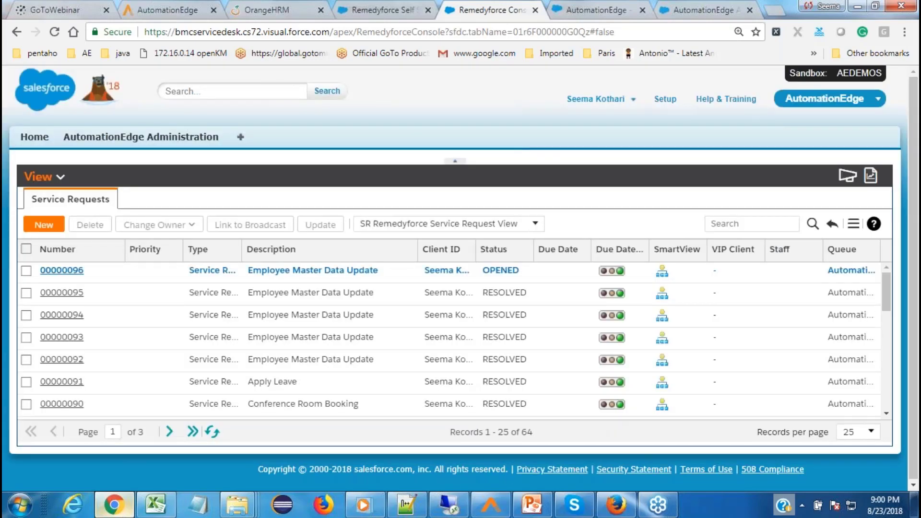
pyautogui.click(67, 272)
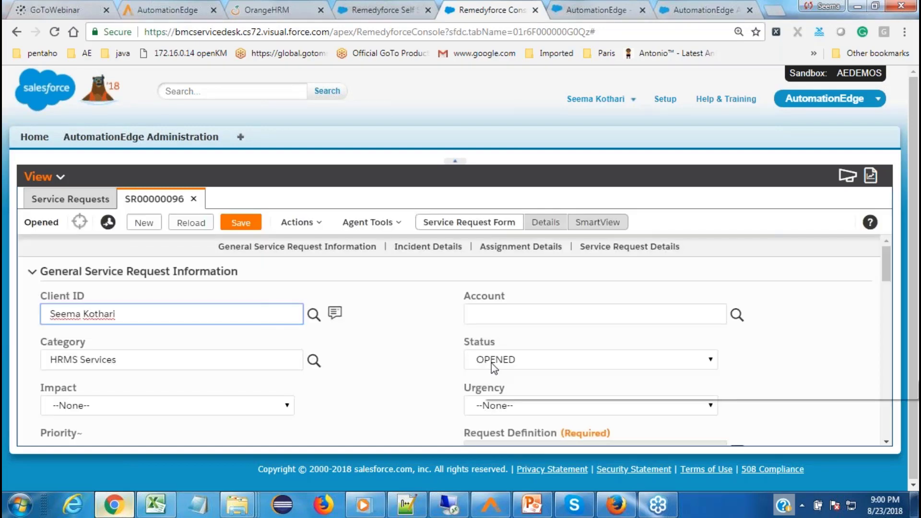
pyautogui.click(546, 222)
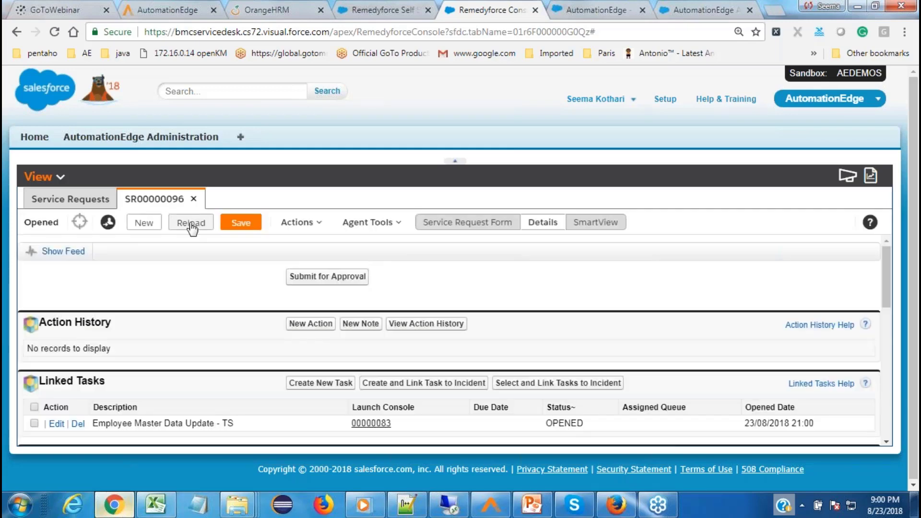
pyautogui.click(191, 223)
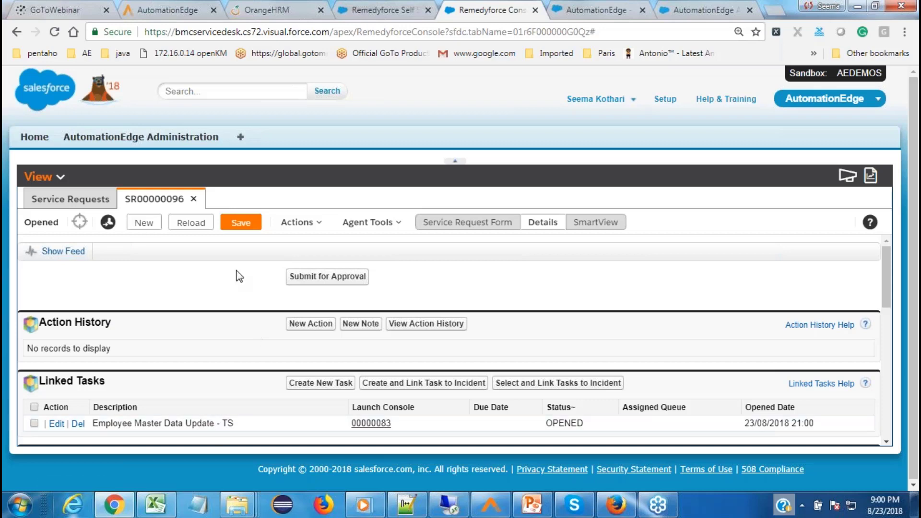
pyautogui.click(204, 227)
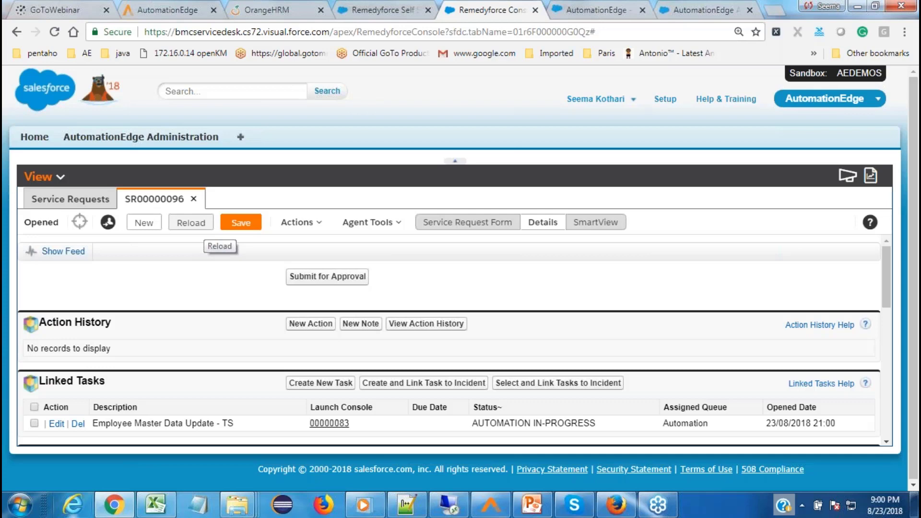
# Step: Sign in to AutomationEdge and refresh Requests, showing Employee-Master-Data-Update request 3950 as Complete
pyautogui.click(167, 6)
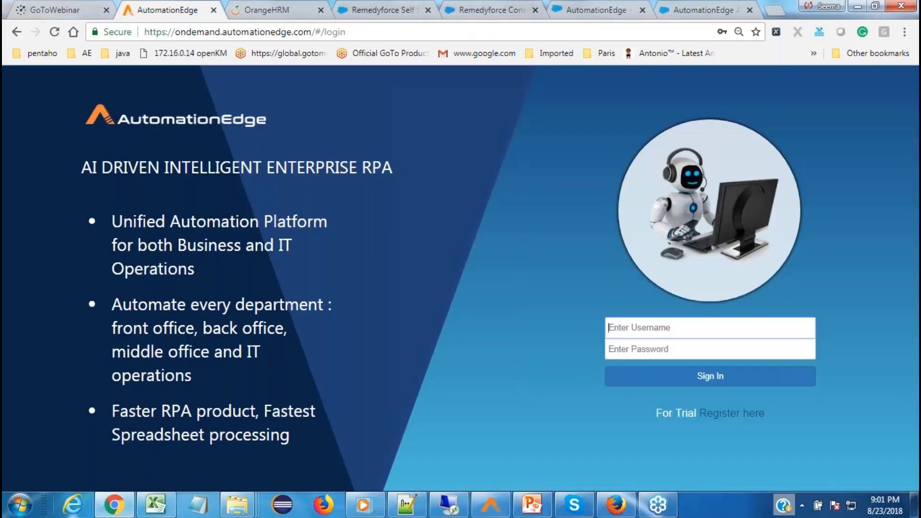
pyautogui.write('Remedy')
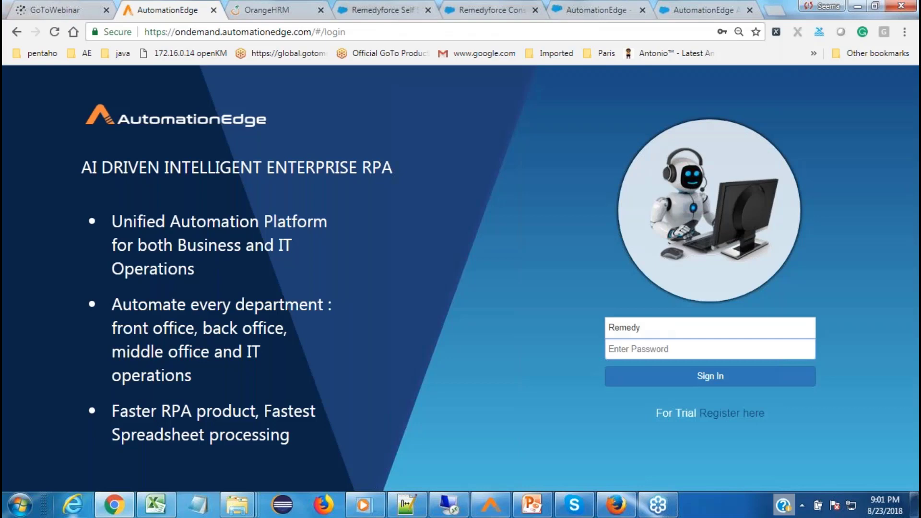
pyautogui.press('Tab')
pyautogui.hotkey('ctrl', 'v')
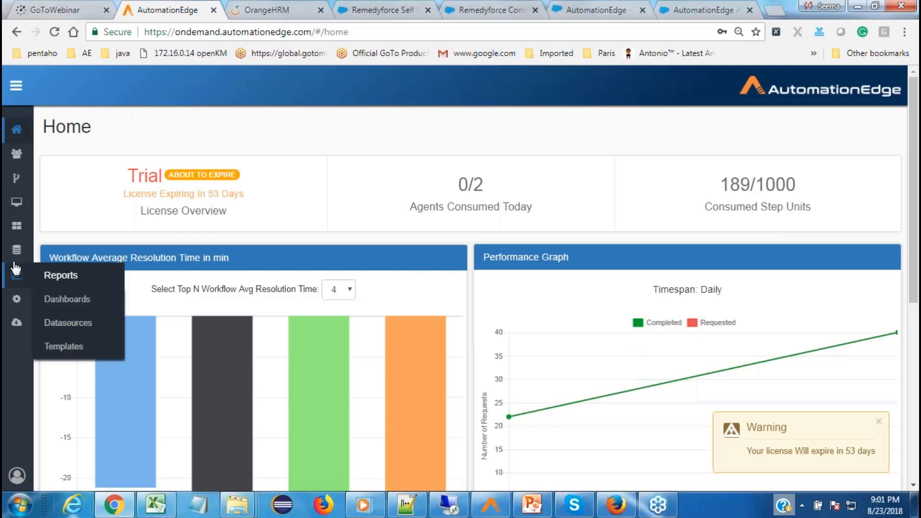
pyautogui.click(17, 250)
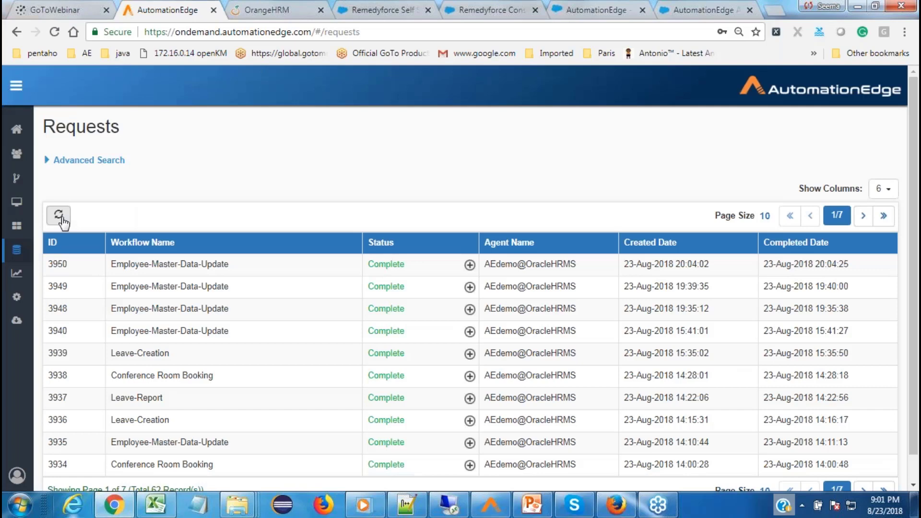
pyautogui.click(60, 217)
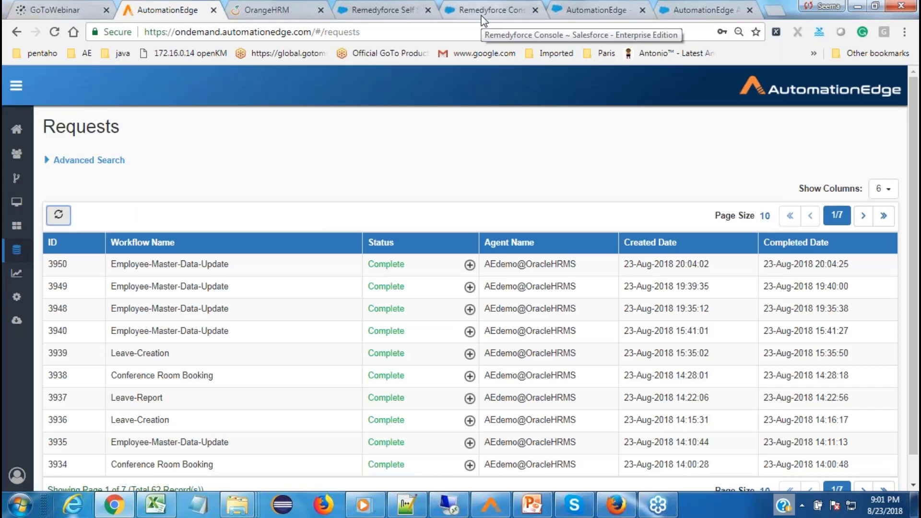
# Step: Open task TS00000083 in Remedyforce, then find new request 3951 with status New in AutomationEdge
pyautogui.click(484, 10)
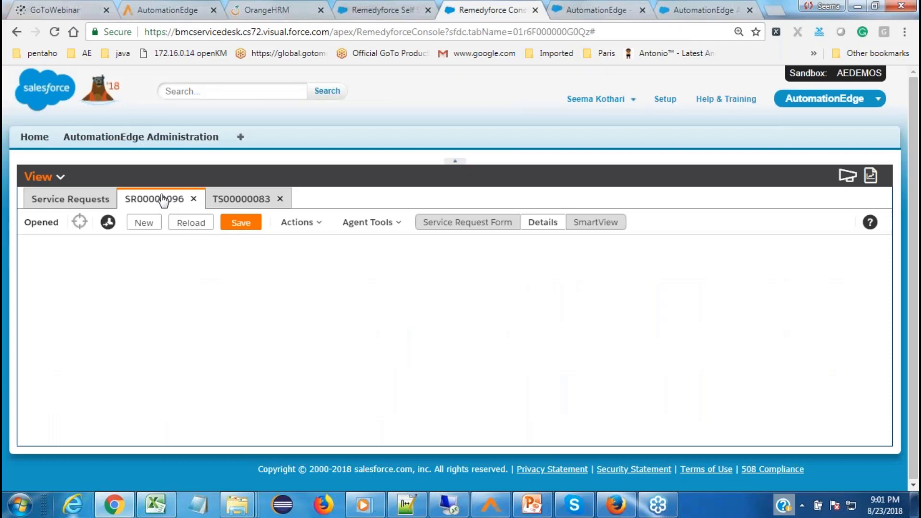
pyautogui.click(163, 10)
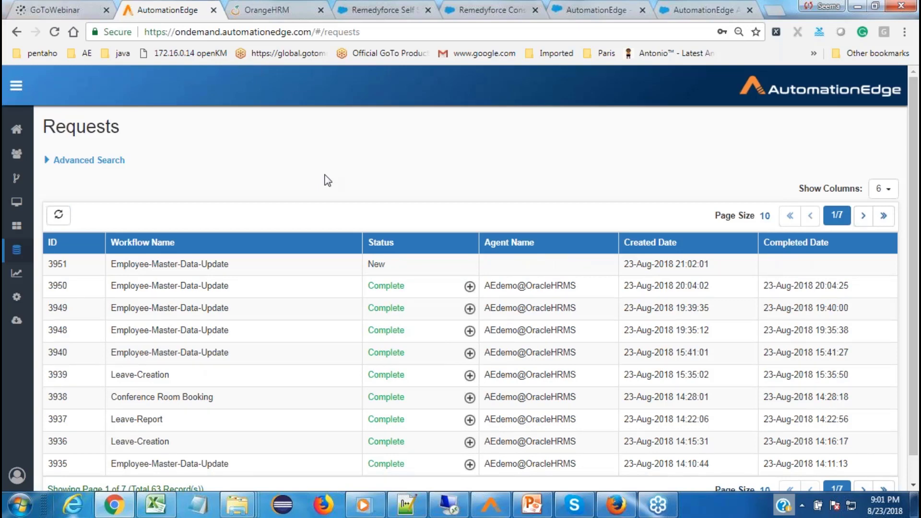
# Step: Leave the remote desktop session and return to the Remedyforce console showing SR00000096 as Closed
pyautogui.click(450, 506)
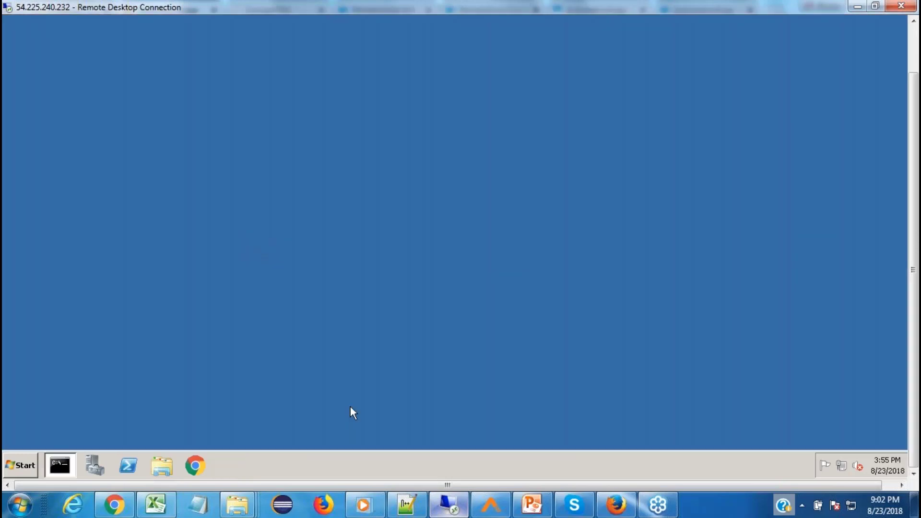
pyautogui.click(118, 507)
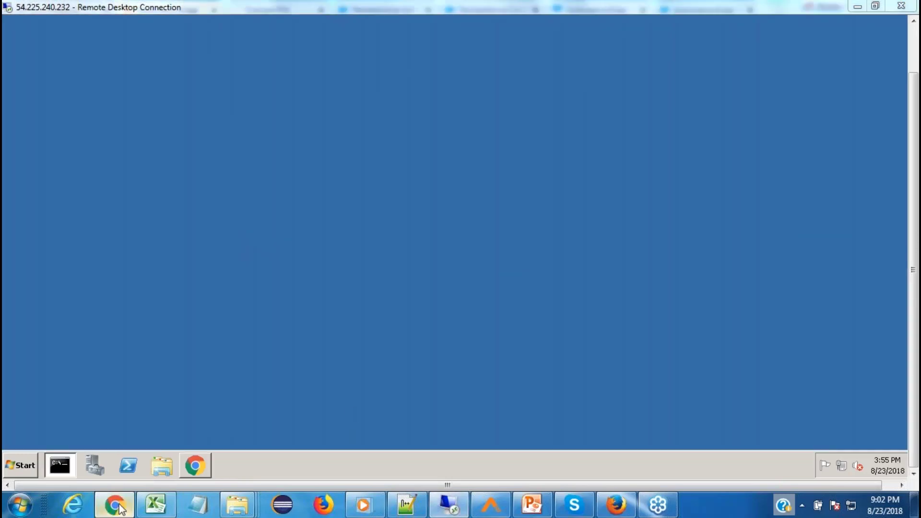
pyautogui.click(120, 507)
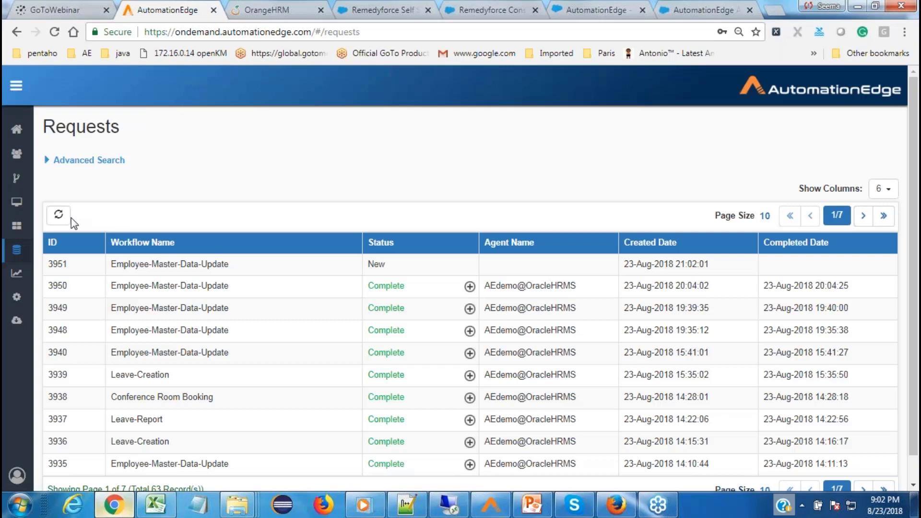
pyautogui.hotkey('ctrl', '5')
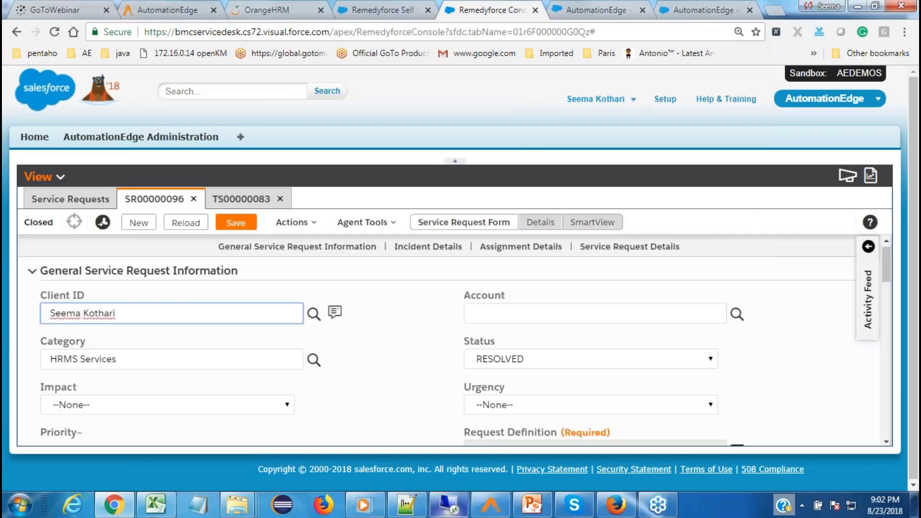
# Step: Read the Resolution note confirming the employee data update, then return to OrangeHRM's Immigration page
pyautogui.scroll(-4, 505, 356)
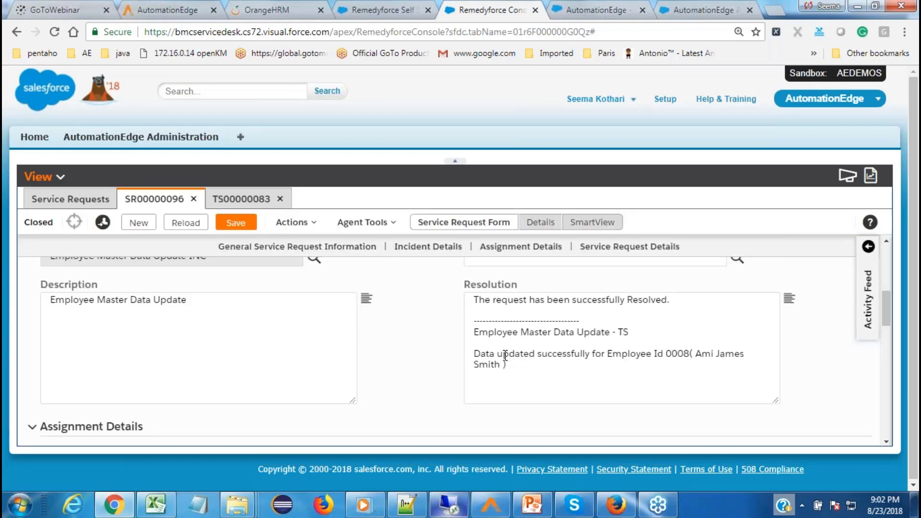
pyautogui.click(278, 3)
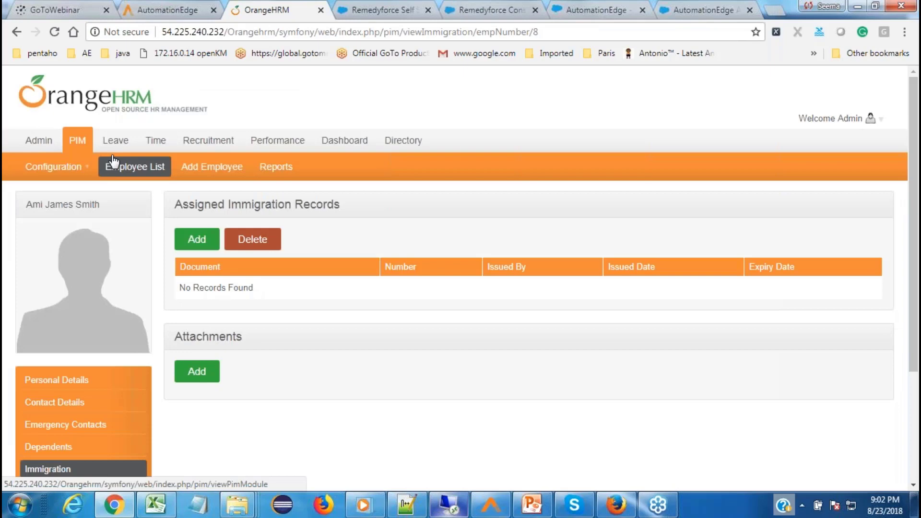
# Step: Reopen the employee from PIM Employee List to confirm the Passport record expiring 31-08-2029
pyautogui.click(113, 162)
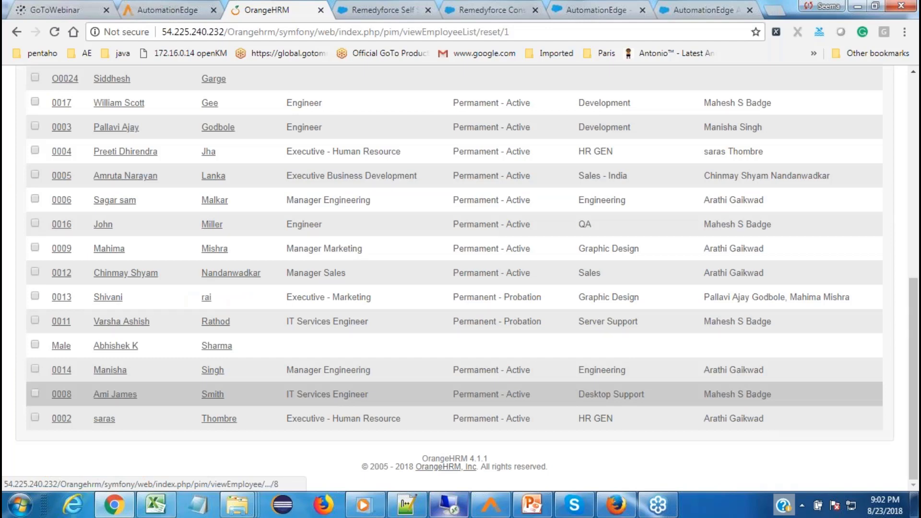
pyautogui.click(597, 394)
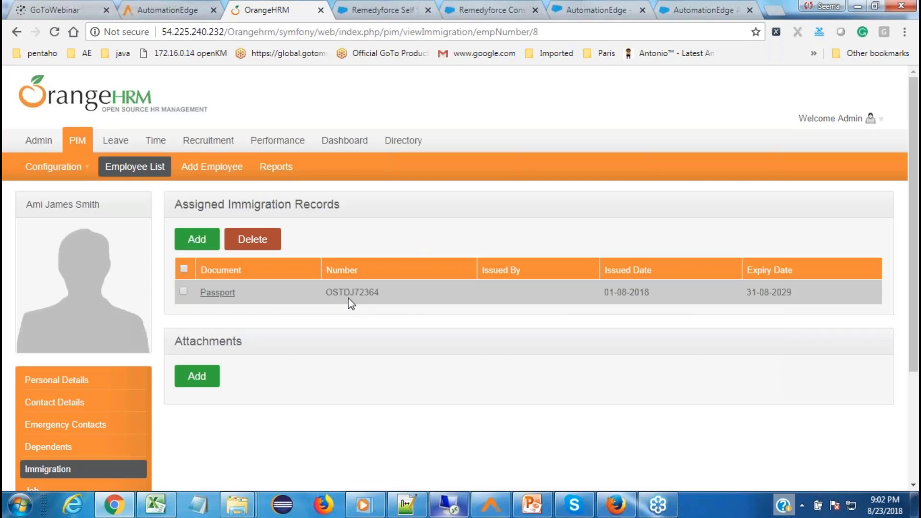
pyautogui.click(595, 11)
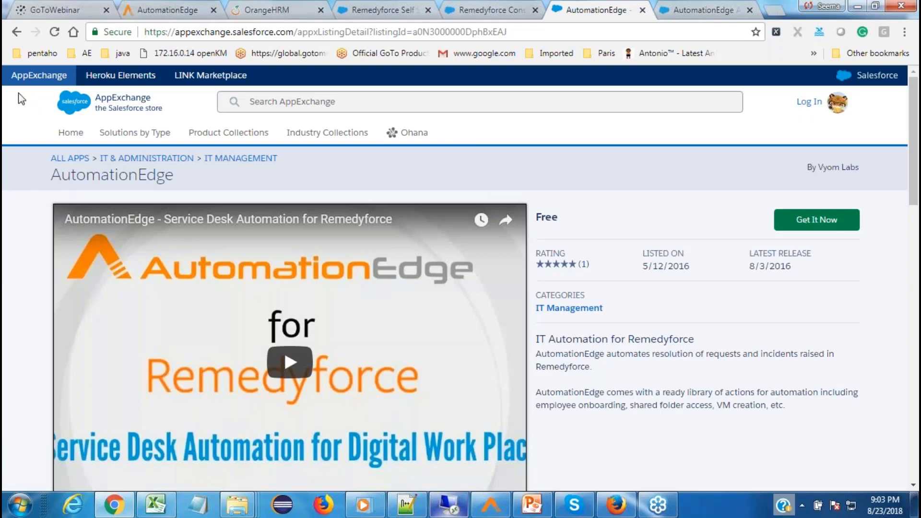
# Step: Move from the AppExchange listing to the Employee Master Data Update field mapping in AutomationEdge Administration
pyautogui.click(282, 100)
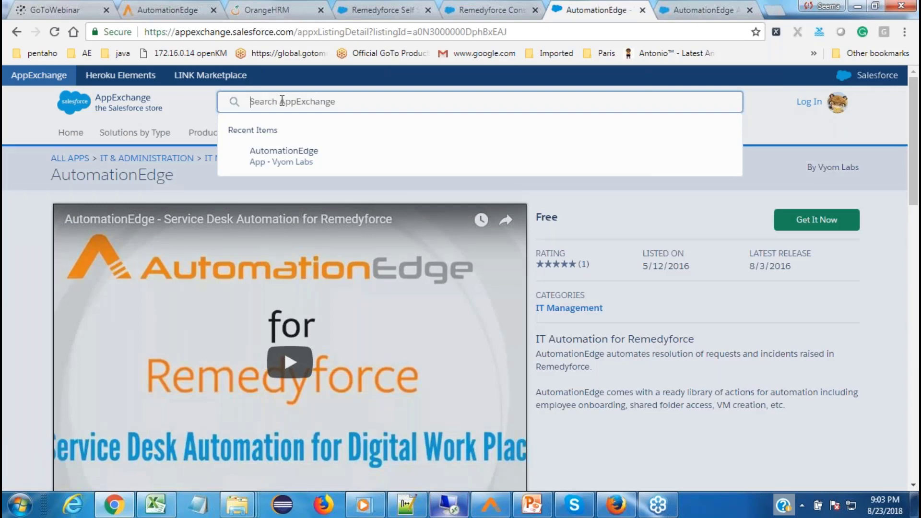
pyautogui.hotkey('ctrl', 'Tab')
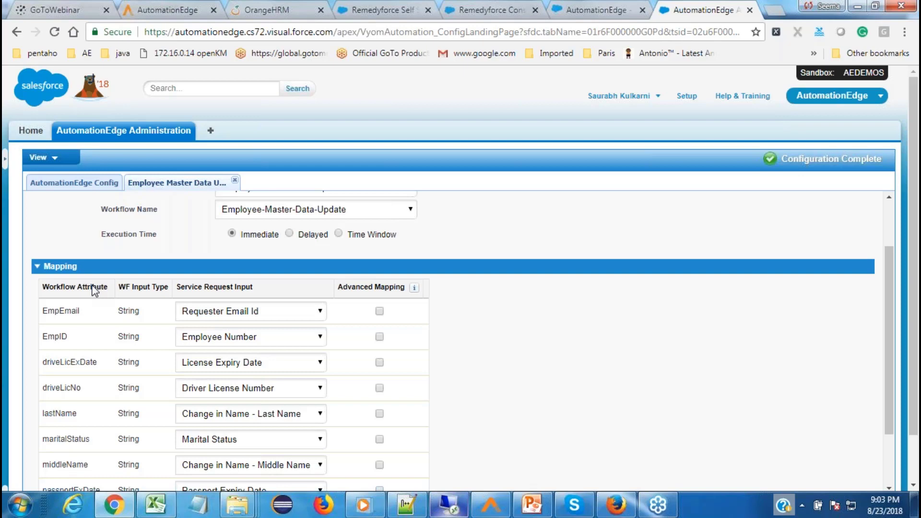
# Step: Review the mapping down to the passportNo row, then bring up AutomationEdge Process Studio
pyautogui.scroll(-2, 93, 290)
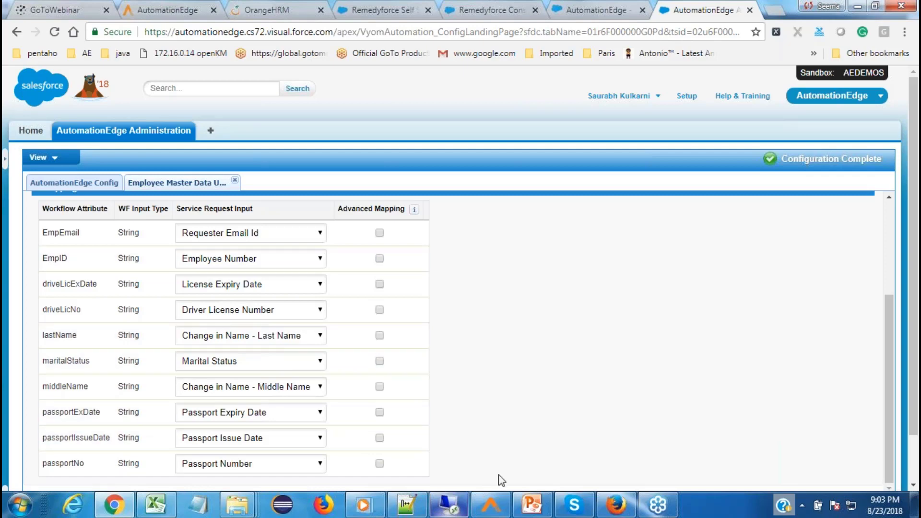
pyautogui.click(490, 506)
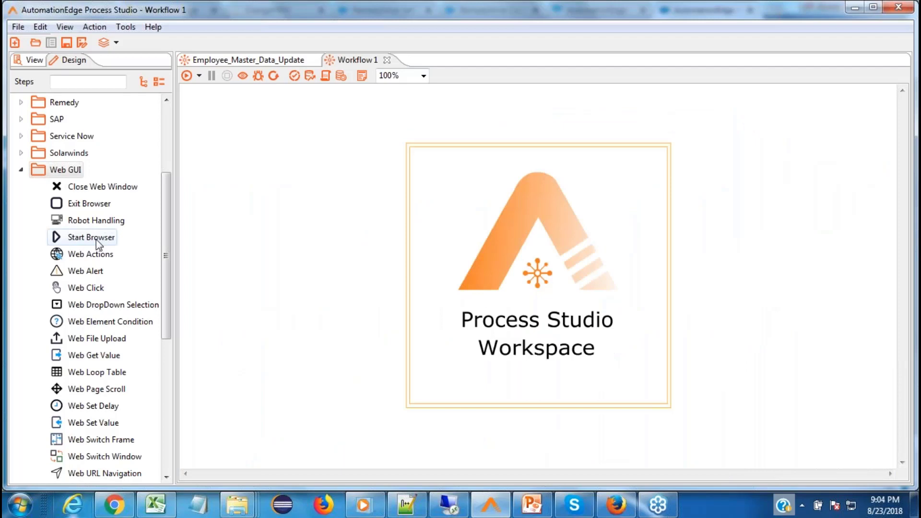
# Step: Add linked Start Browser, Web Set Value and Web Get Value steps to Workflow 1, then view Employee_Master_Data_Update
pyautogui.moveTo(98, 244); pyautogui.dragTo(273, 225)
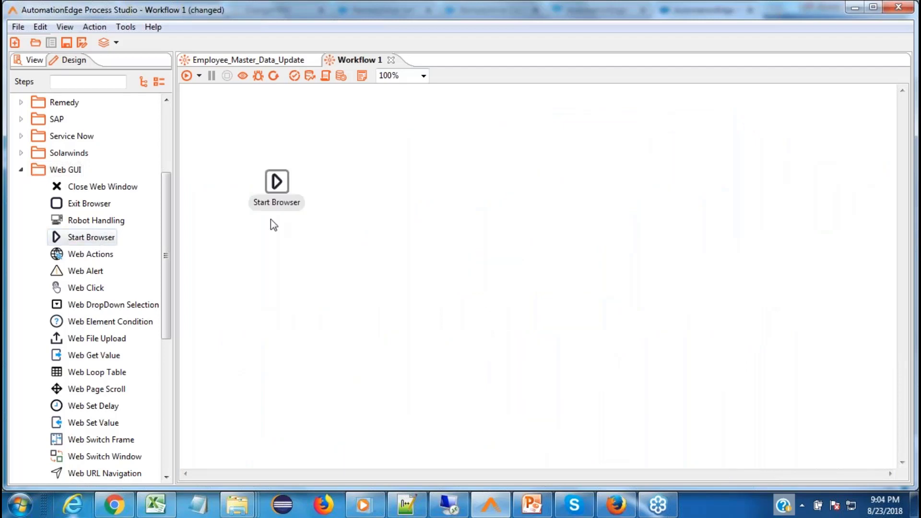
pyautogui.doubleClick(112, 426)
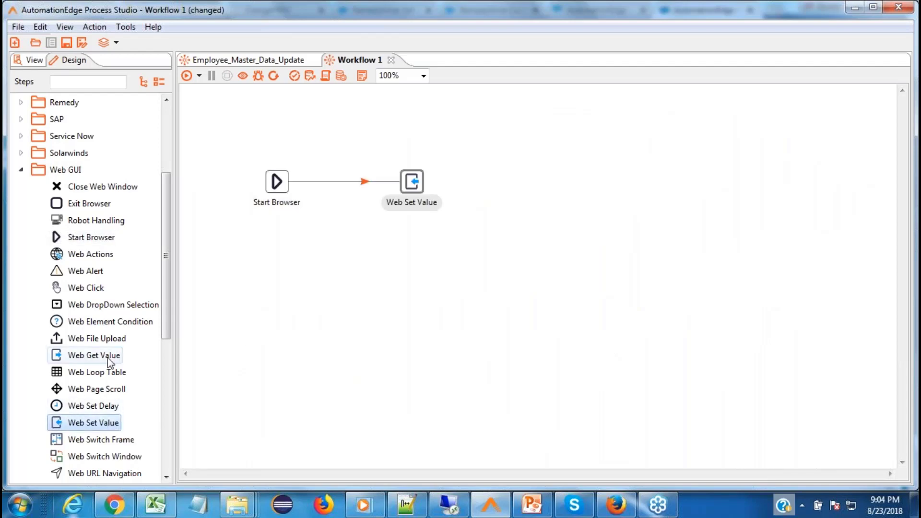
pyautogui.doubleClick(119, 354)
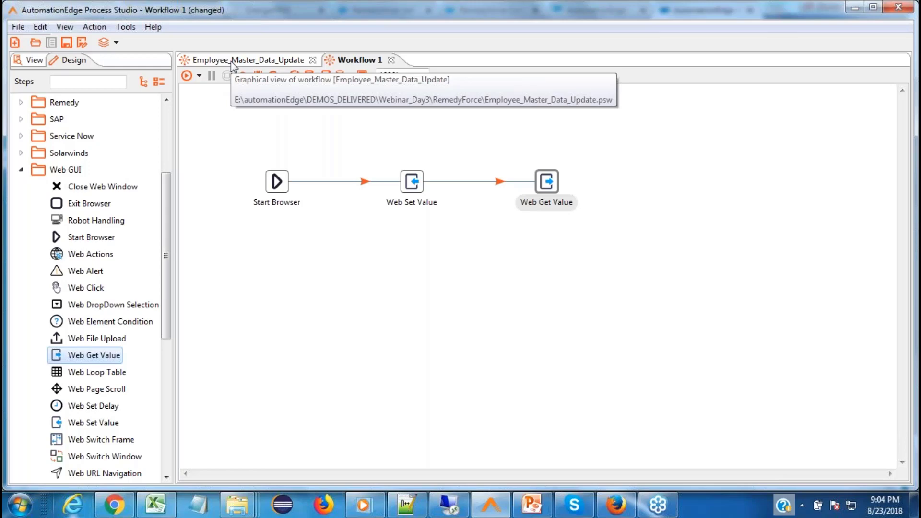
pyautogui.click(234, 62)
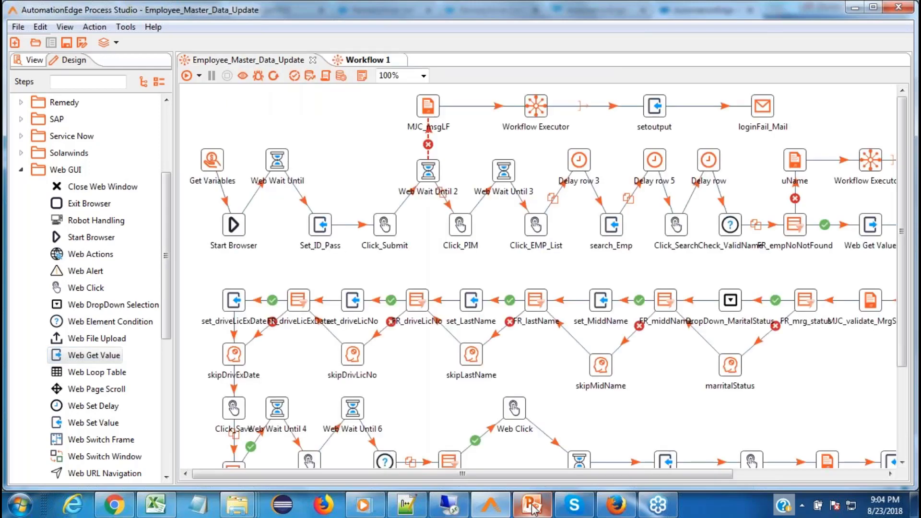